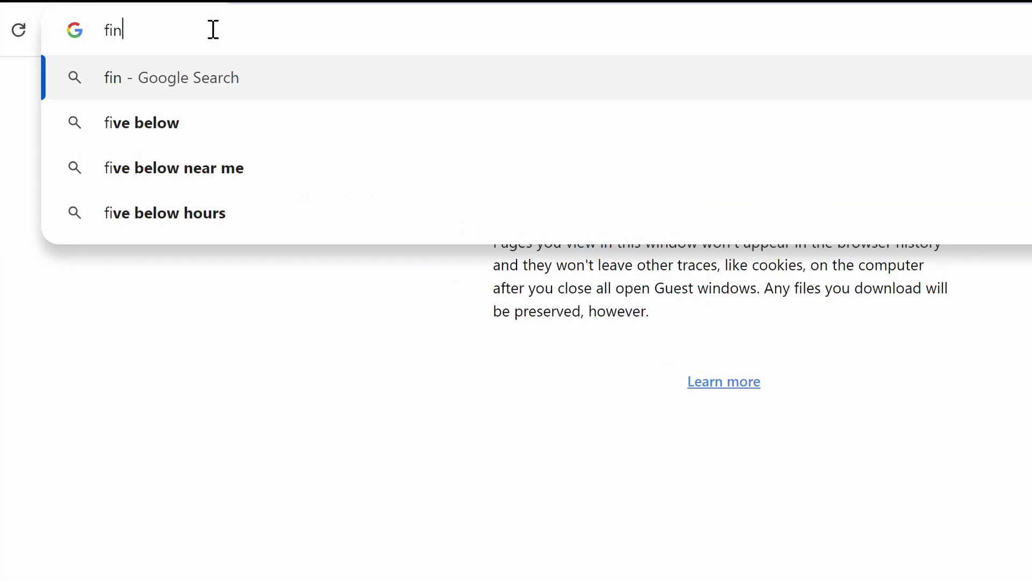
# Load fincenid.fincen.gov in Chrome
pyautogui.write('cenid.')
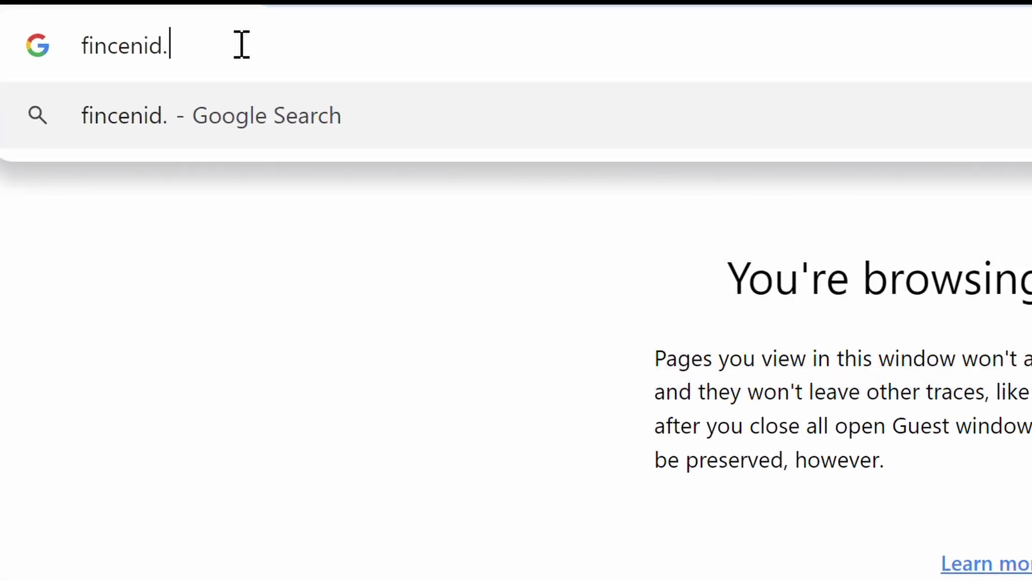
pyautogui.write('fincen.')
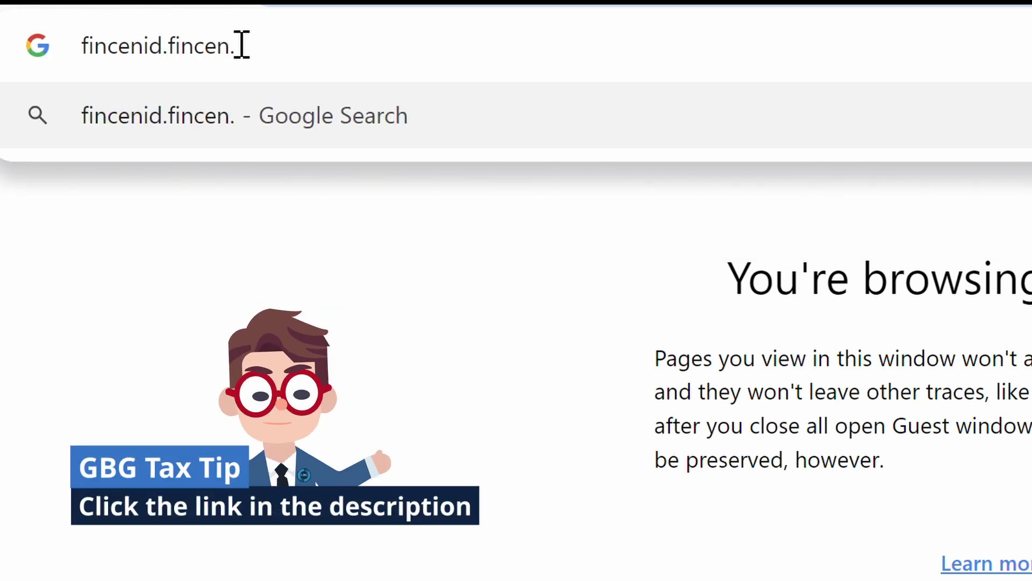
pyautogui.write('gov')
pyautogui.press('Return')
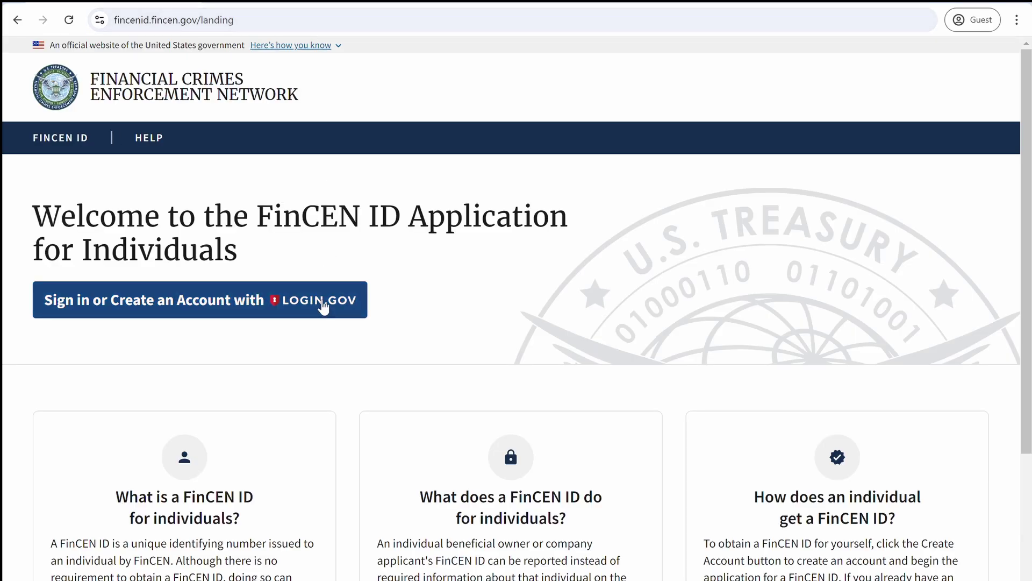
# Choose to sign in with LOGIN.GOV from the FinCEN ID landing page
pyautogui.click(330, 315)
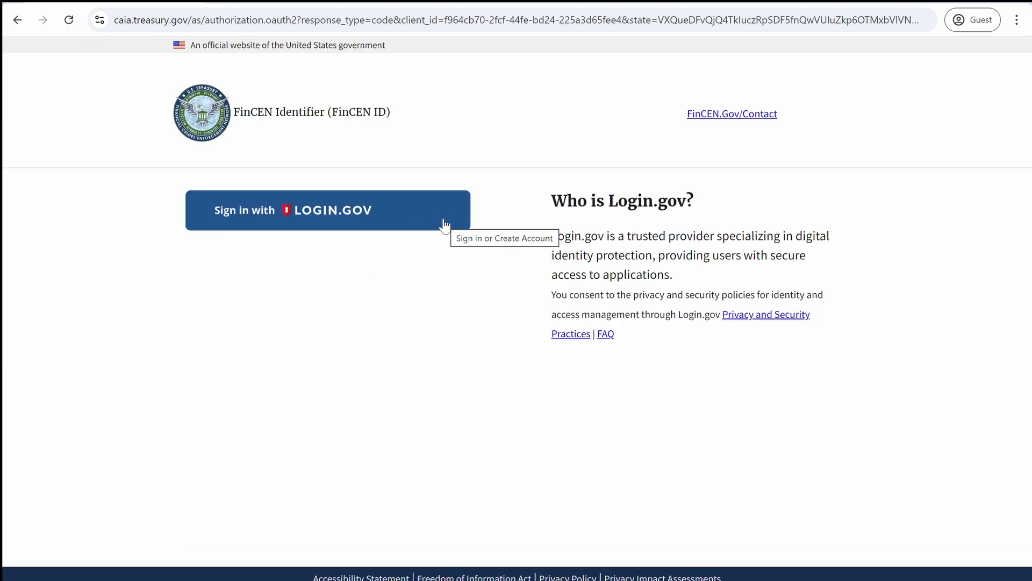
pyautogui.click(444, 223)
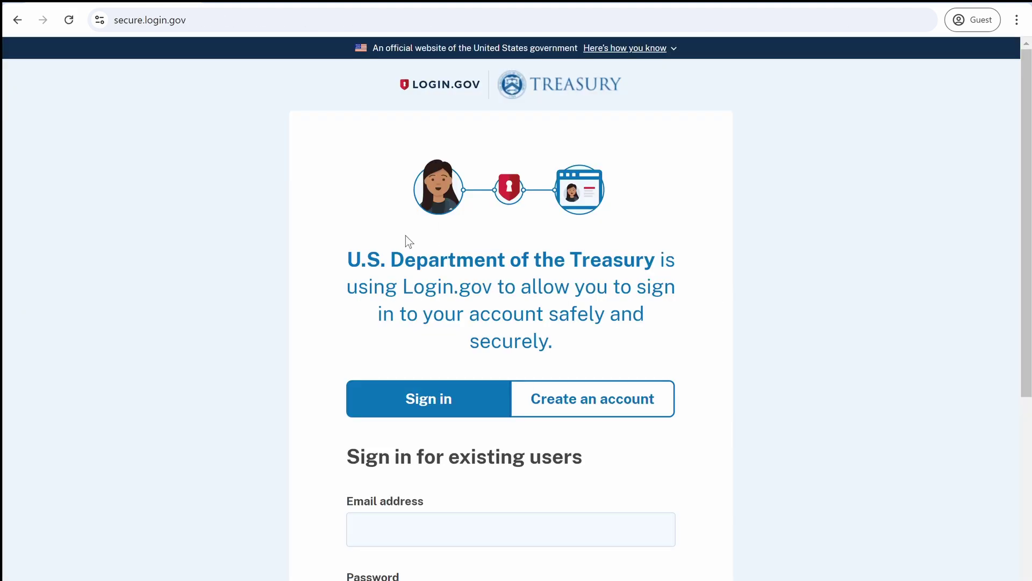
# Start a new Login.gov account with the user's e-mail address, accepting the Rules of Use
pyautogui.scroll(-1, 809, 304)
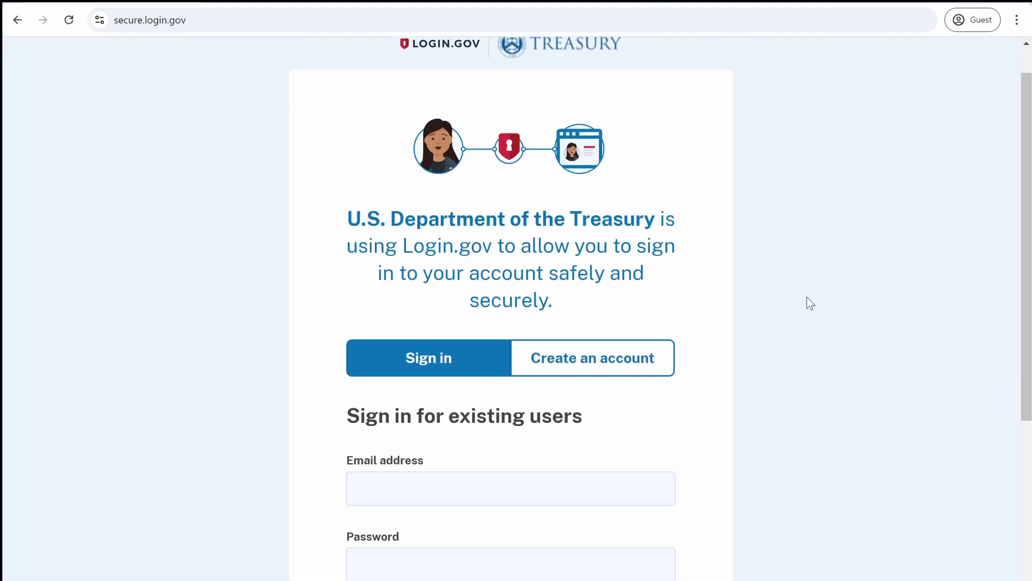
pyautogui.scroll(-1, 809, 304)
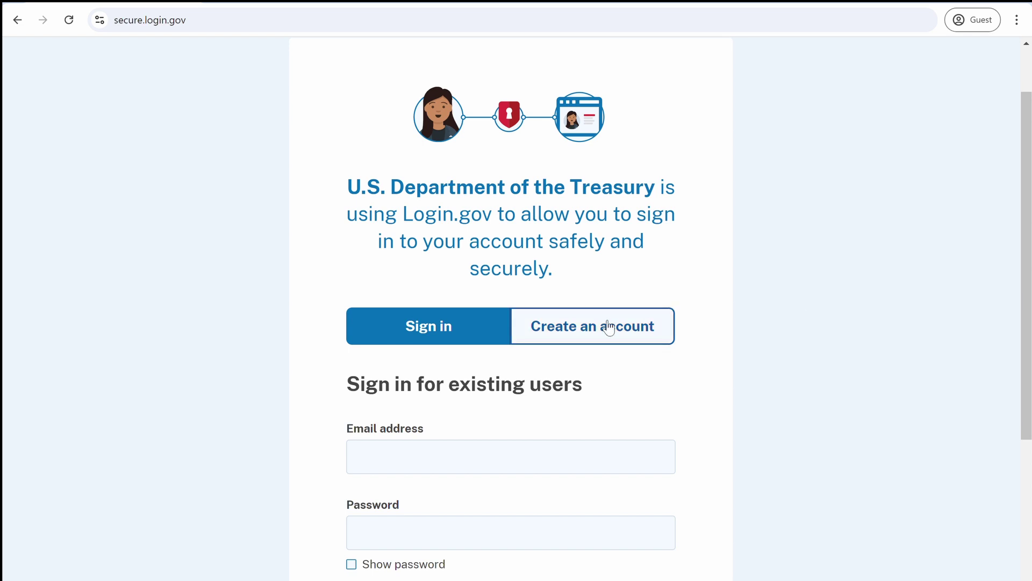
pyautogui.click(655, 340)
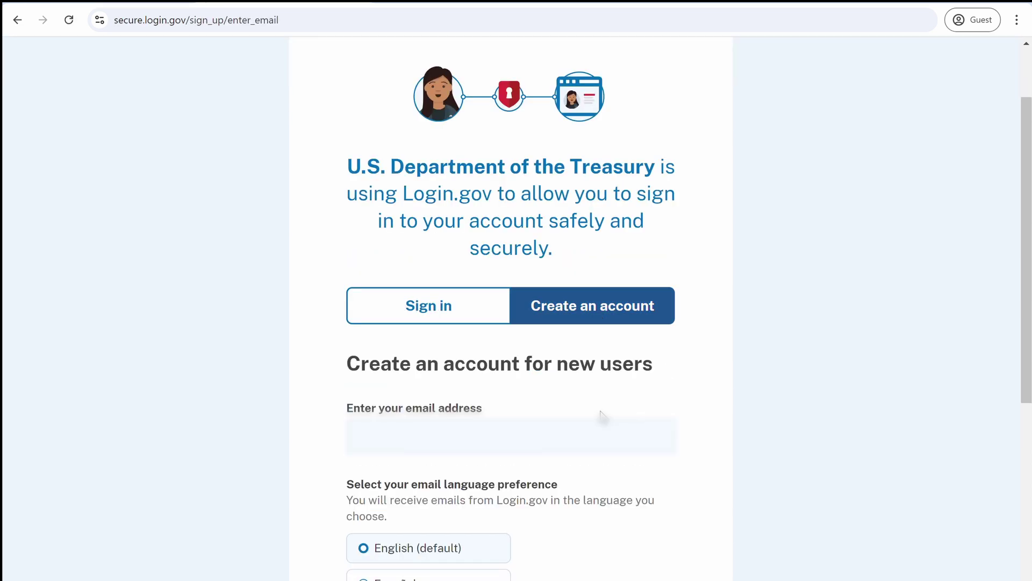
pyautogui.click(537, 435)
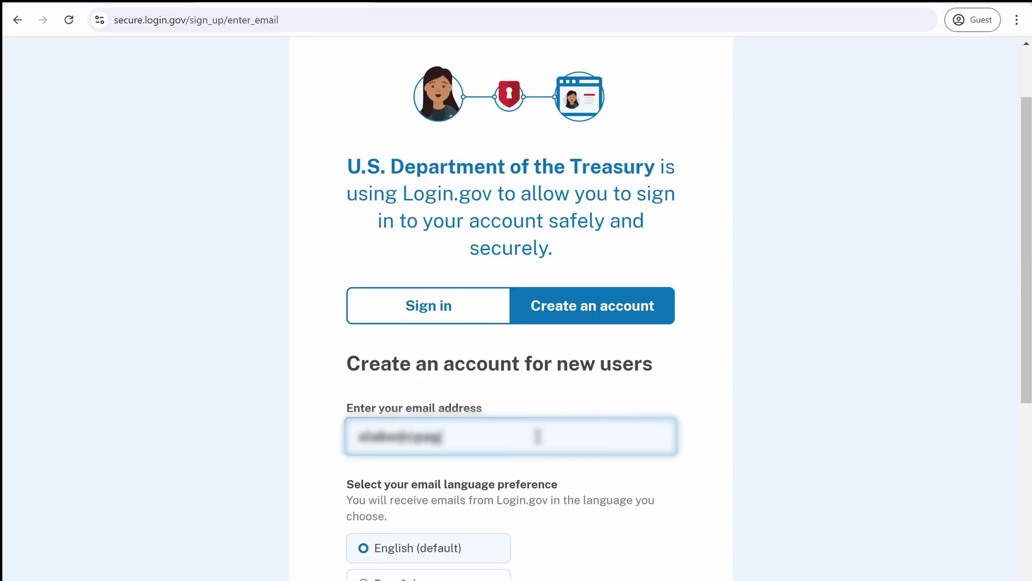
pyautogui.scroll(-3, 591, 360)
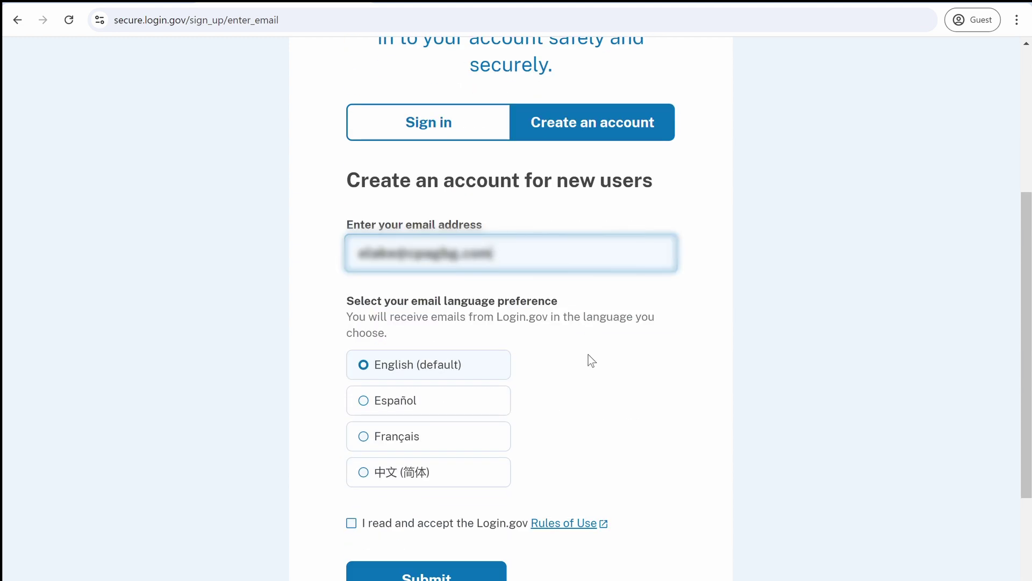
pyautogui.click(351, 523)
pyautogui.click(389, 574)
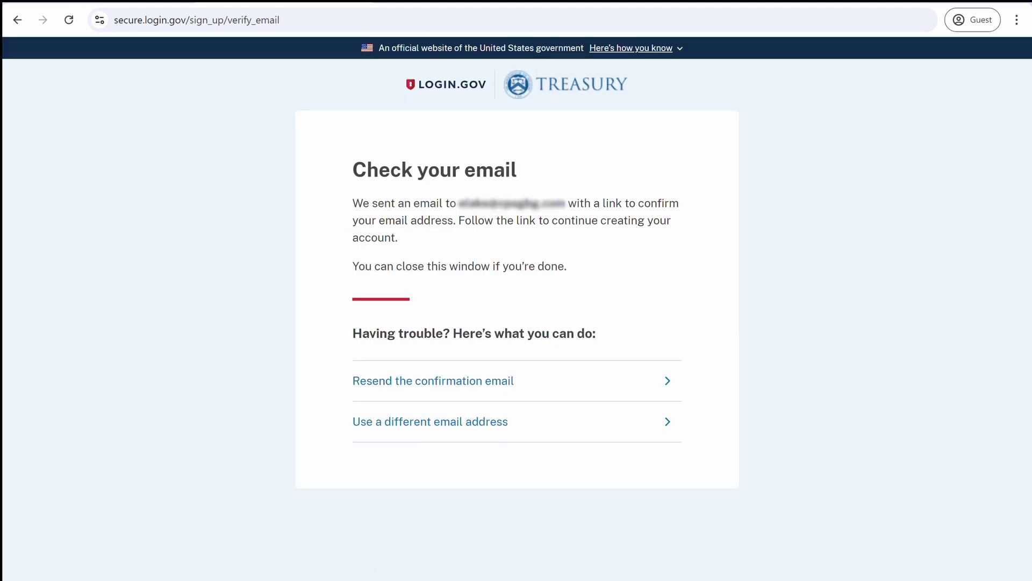
# Open and read the Login.gov 'Confirm your email' message in Outlook
pyautogui.hotkey('alt', 'Tab')
pyautogui.click(309, 192)
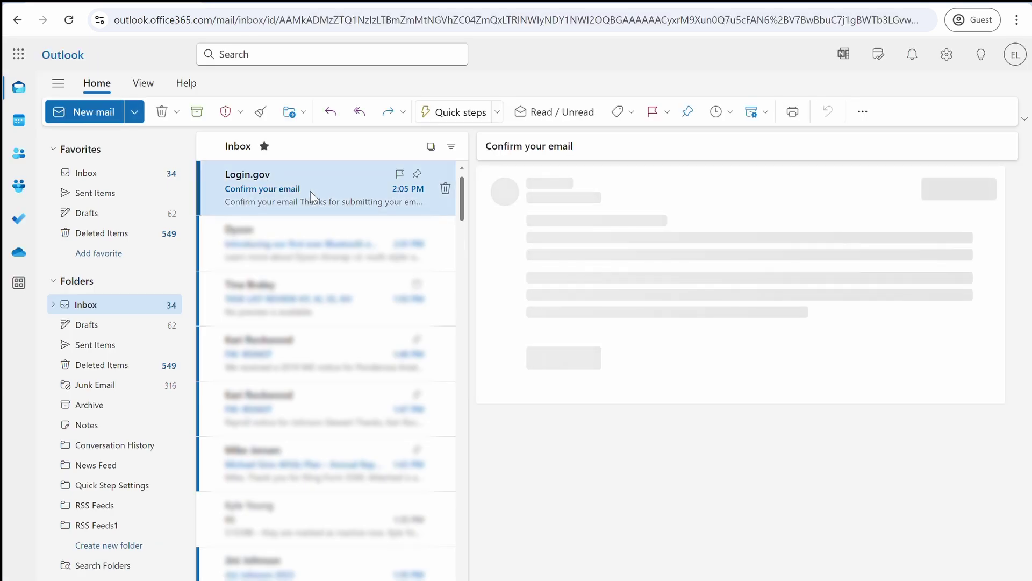
pyautogui.scroll(-1, 972, 366)
pyautogui.scroll(-1, 972, 365)
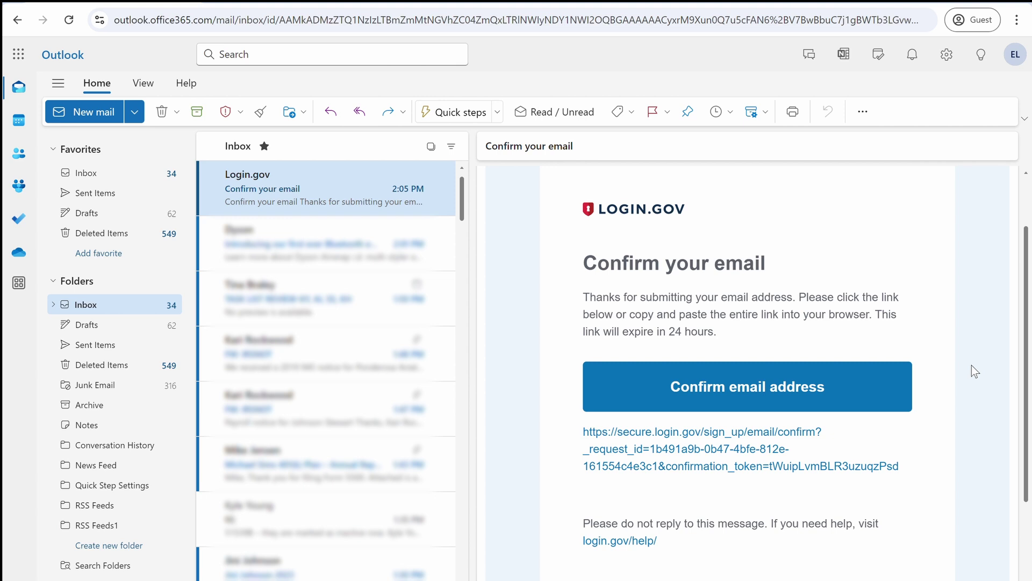
# Confirm the e-mail address and enter a 14-character password in both password fields
pyautogui.click(767, 380)
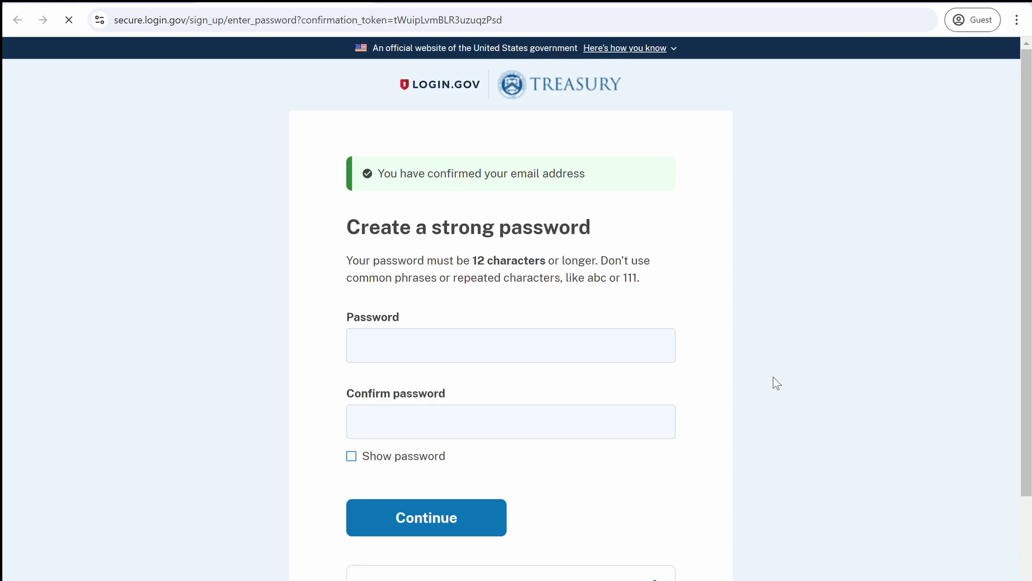
pyautogui.click(530, 348)
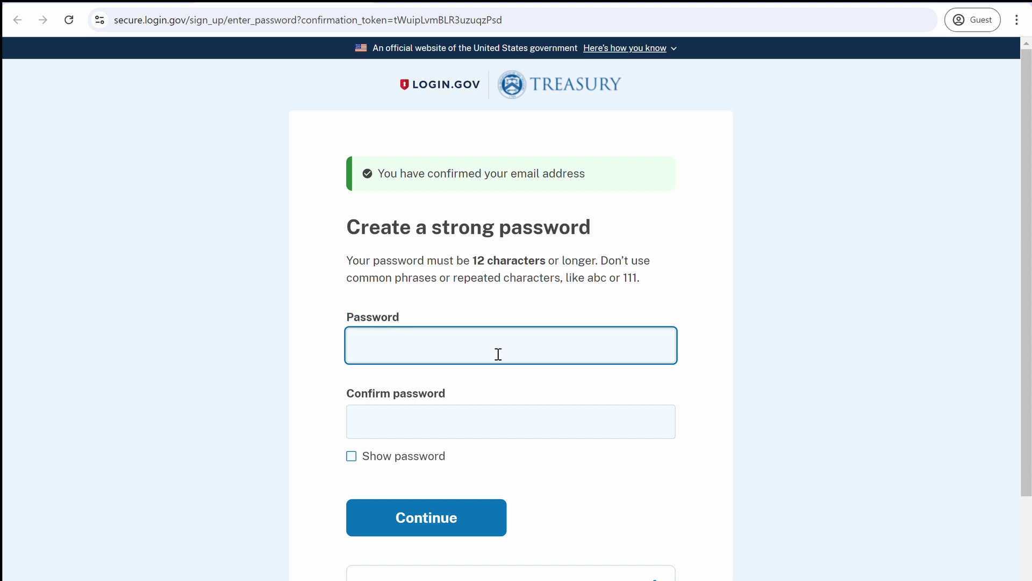
pyautogui.write('••••••••••••••')
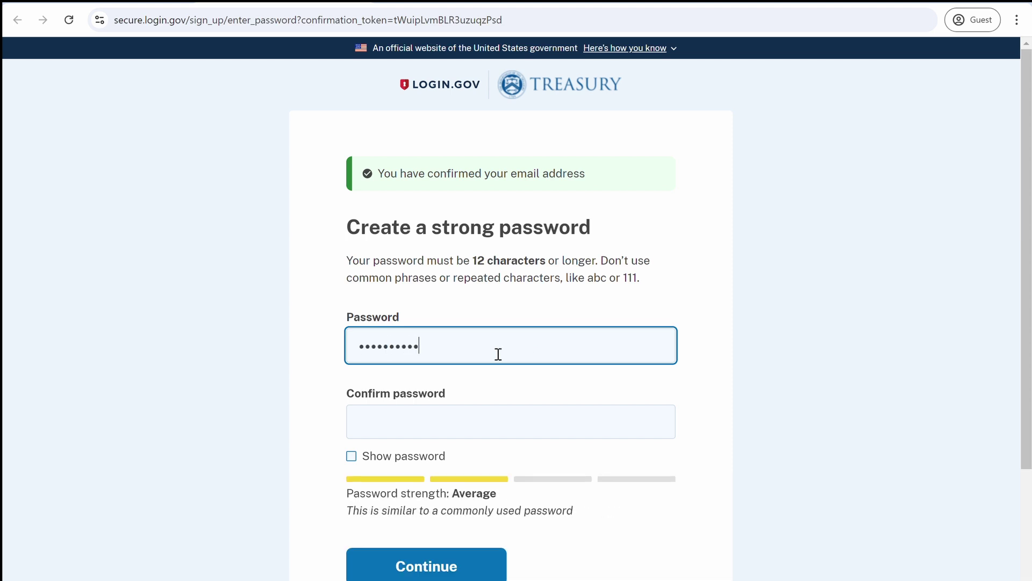
pyautogui.click(467, 438)
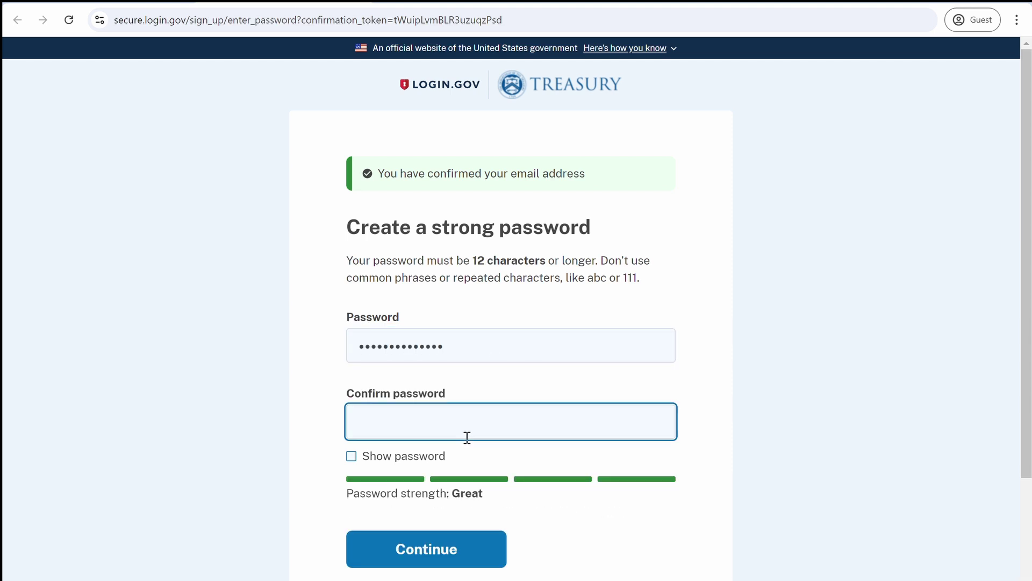
pyautogui.write('••••••••••••••')
pyautogui.press('Tab')
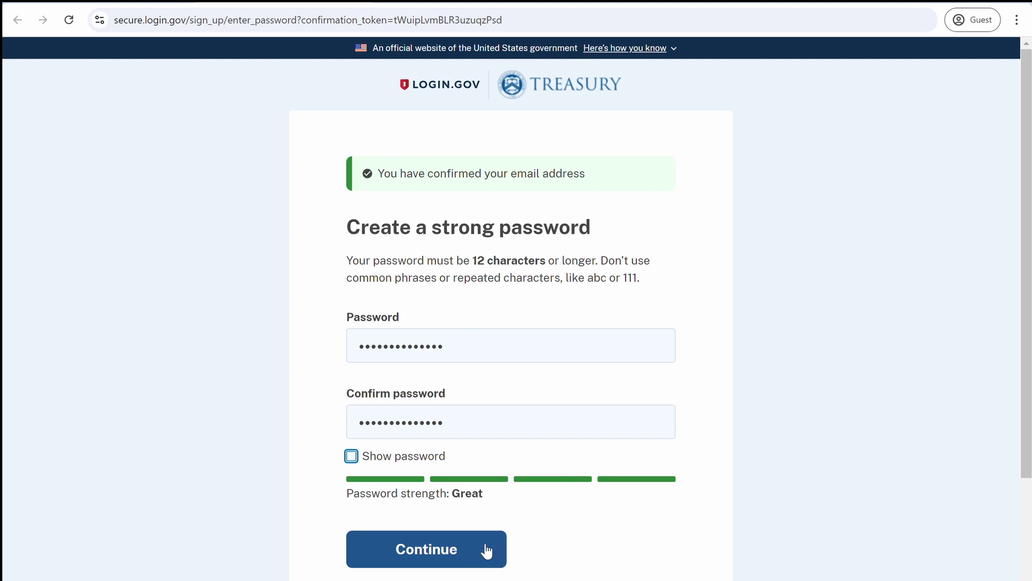
# Save the password and choose text or voice message plus backup codes as authentication methods
pyautogui.click(486, 549)
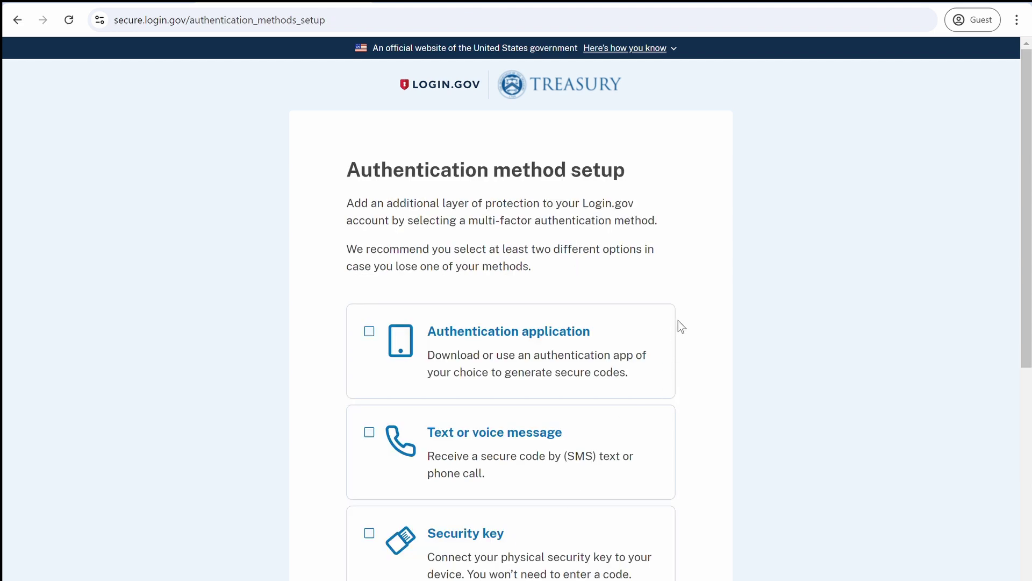
pyautogui.scroll(-3, 689, 322)
pyautogui.scroll(-1, 687, 321)
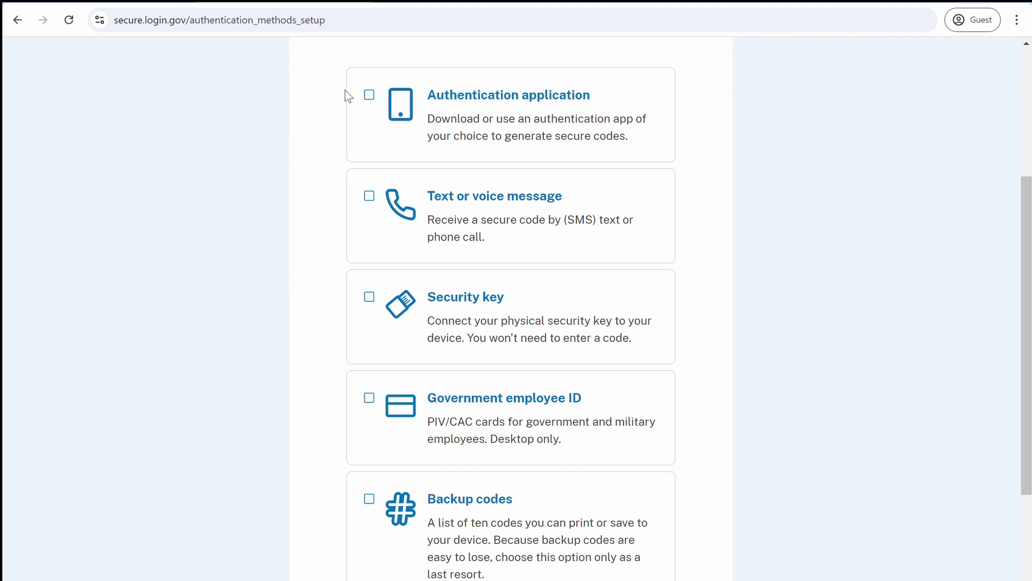
pyautogui.click(371, 200)
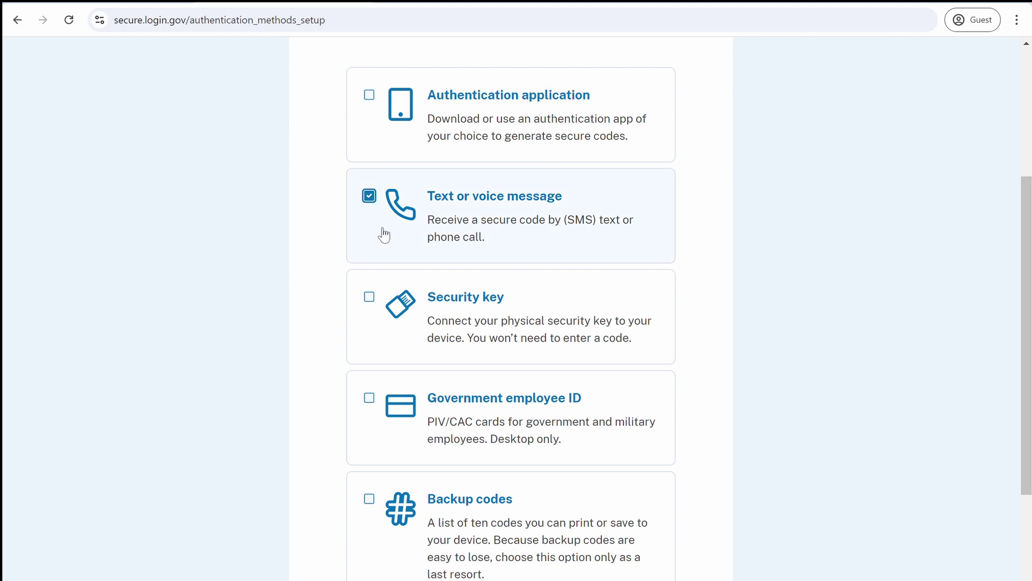
pyautogui.click(370, 501)
pyautogui.scroll(-3, 760, 493)
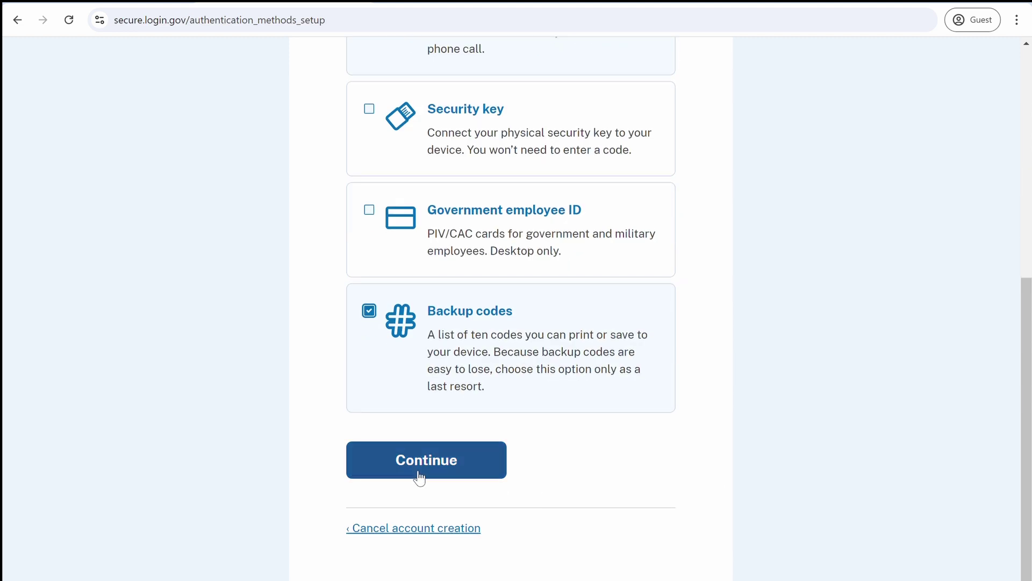
pyautogui.click(468, 476)
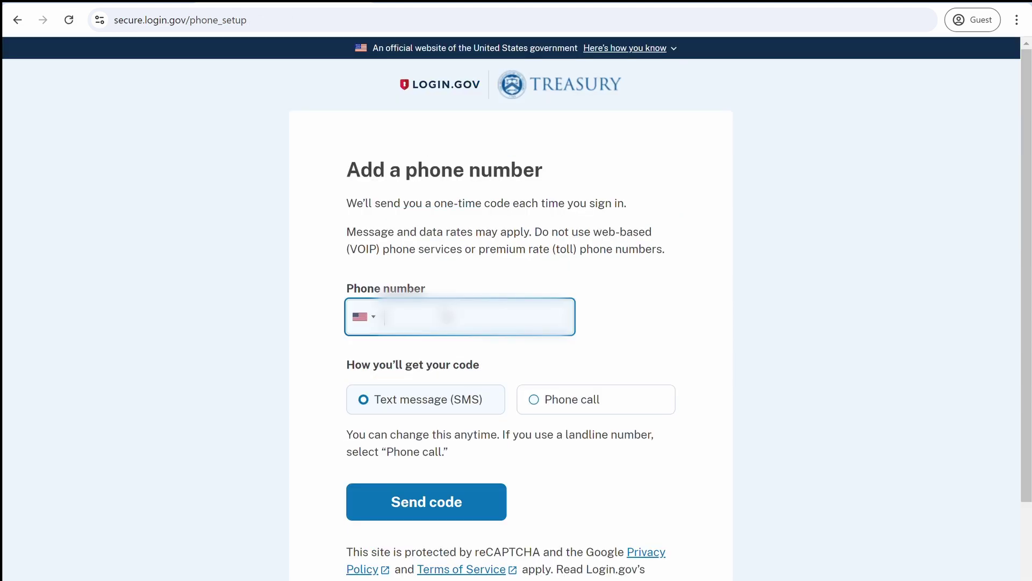
# Enter the user's phone number, send the code, and fill in the texted one-time code
pyautogui.write('2025550')
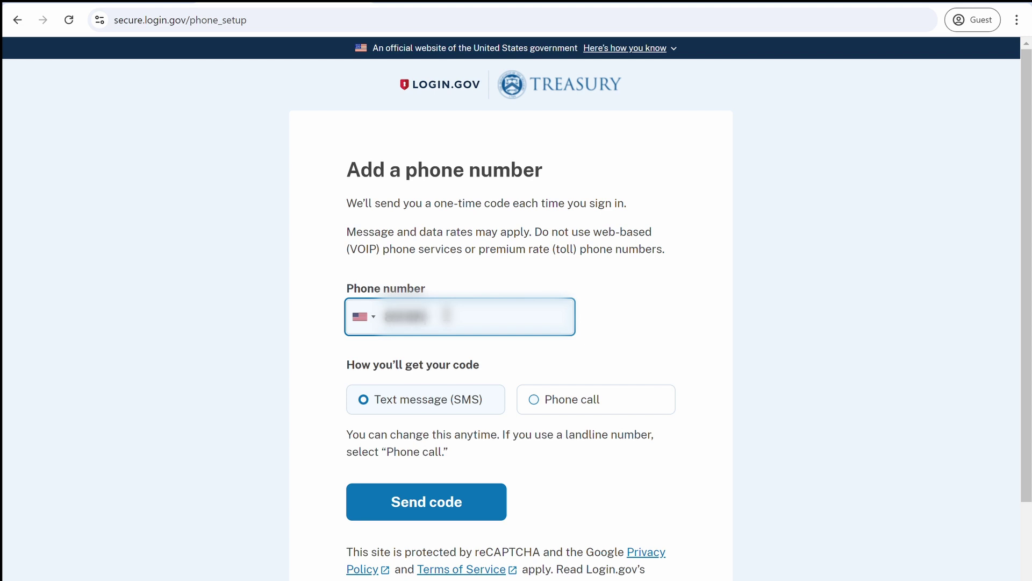
pyautogui.write('123')
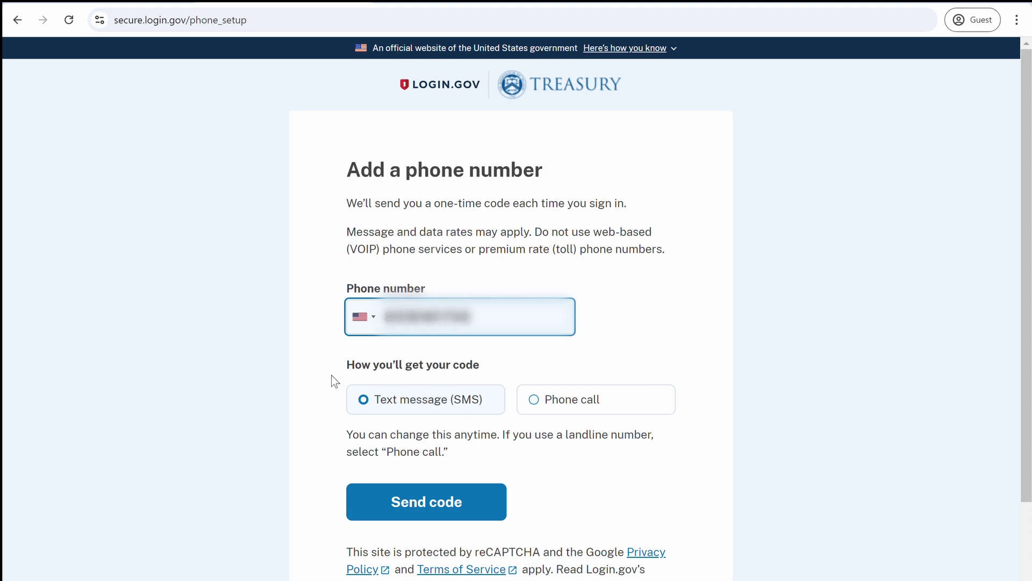
pyautogui.click(496, 508)
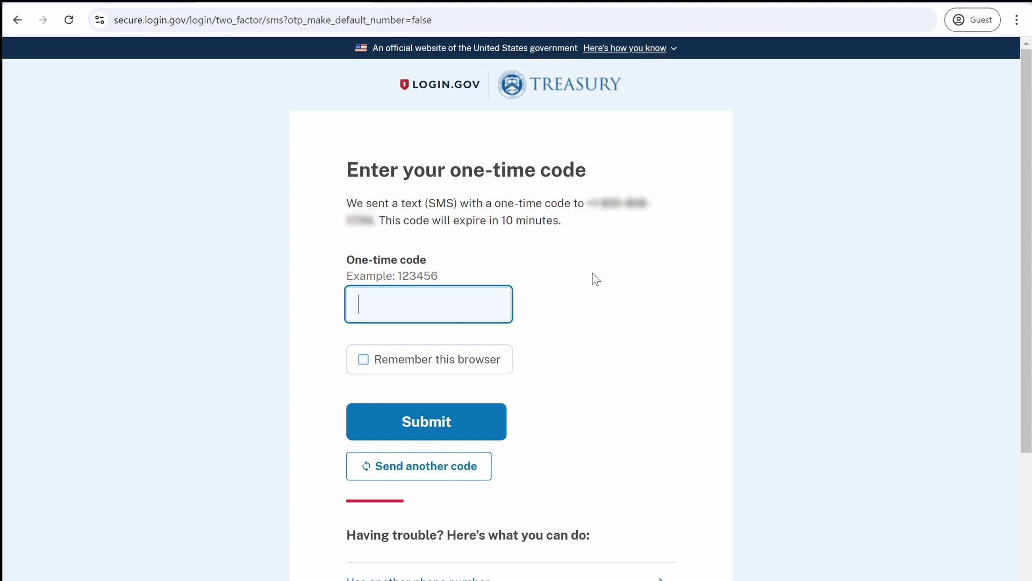
# Verify the phone, save backup codes to Desktop as backup_codes, and confirm they're stored safely
pyautogui.click(463, 425)
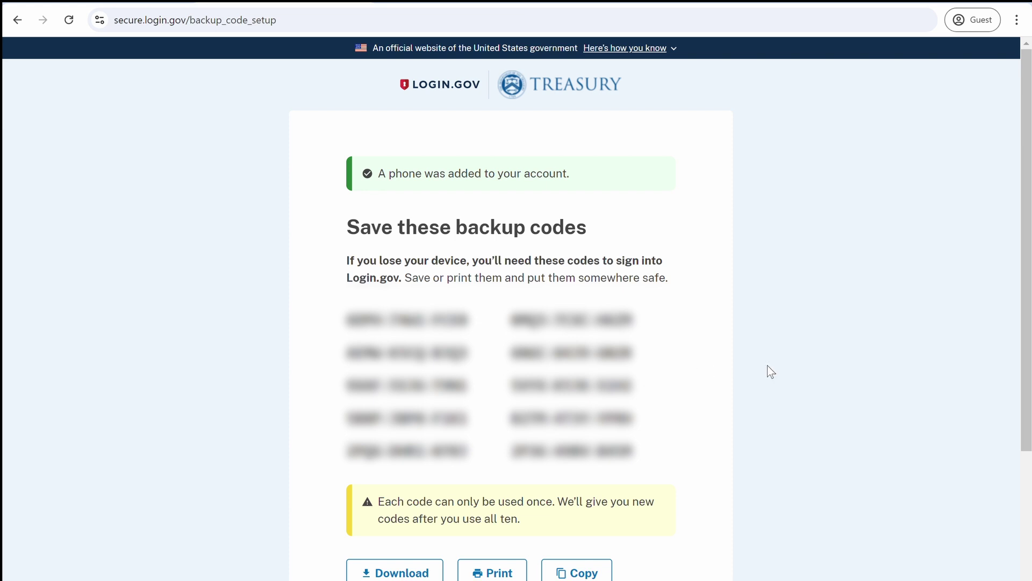
pyautogui.scroll(-2, 772, 372)
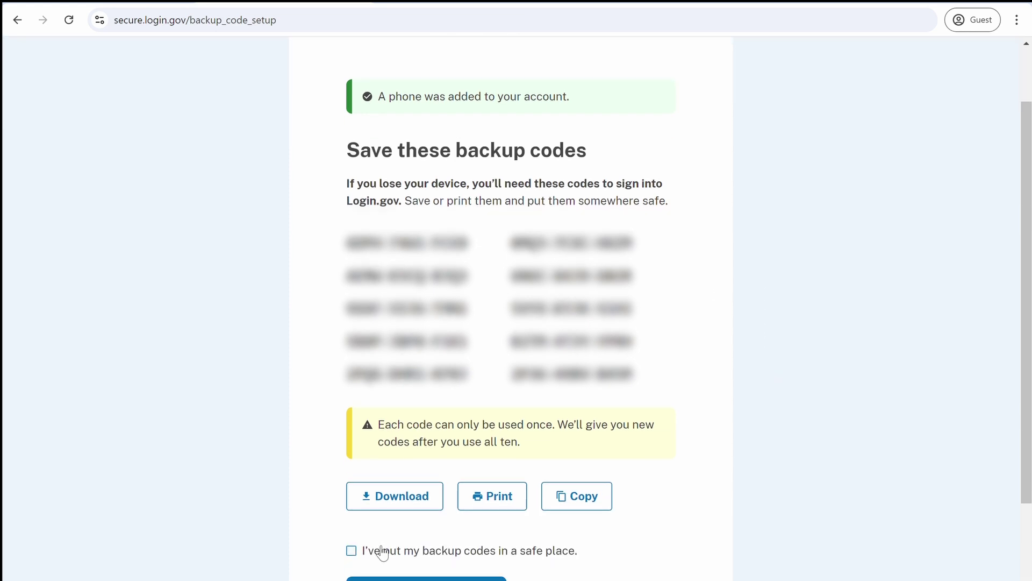
pyautogui.click(378, 503)
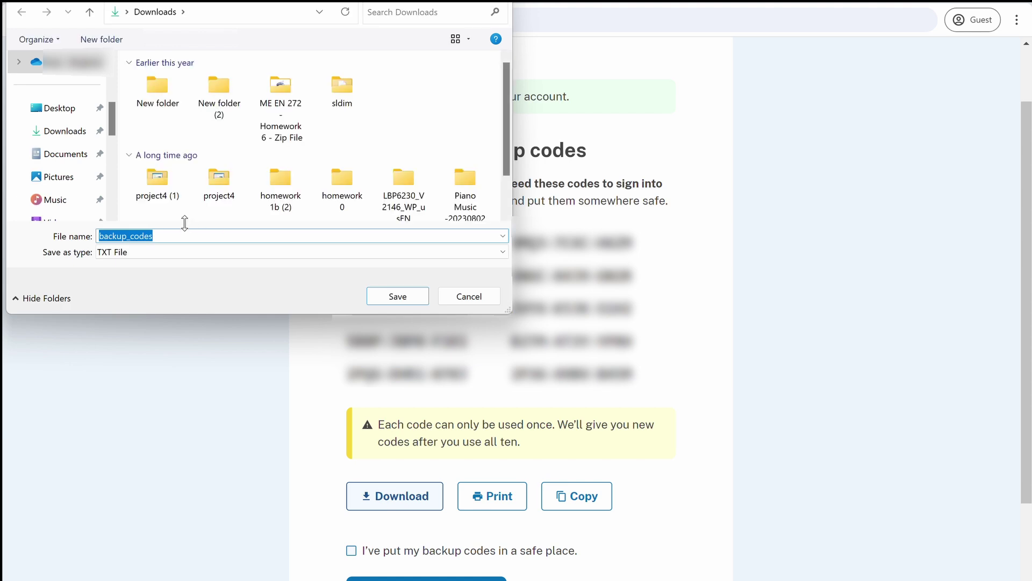
pyautogui.click(166, 235)
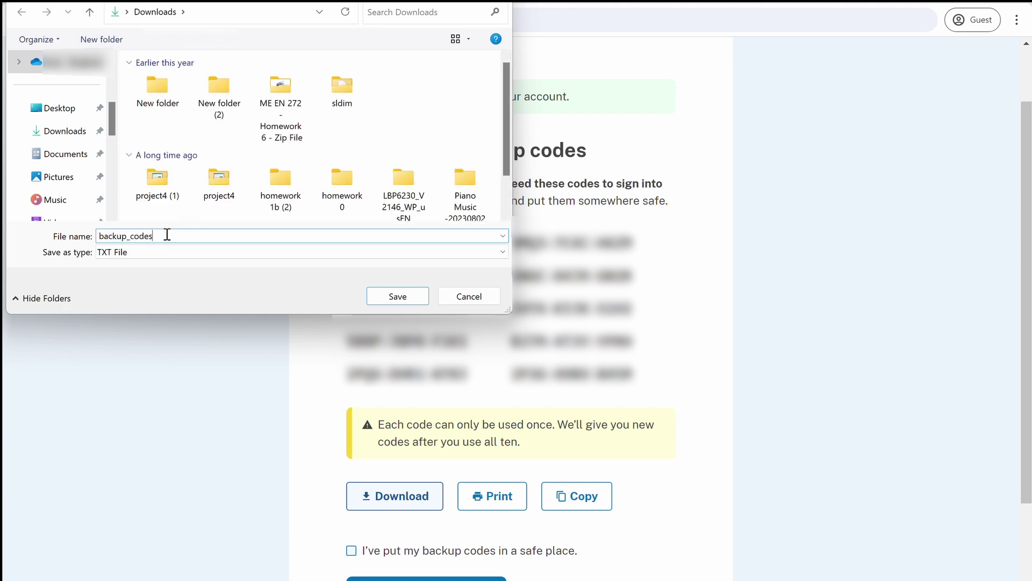
pyautogui.click(57, 110)
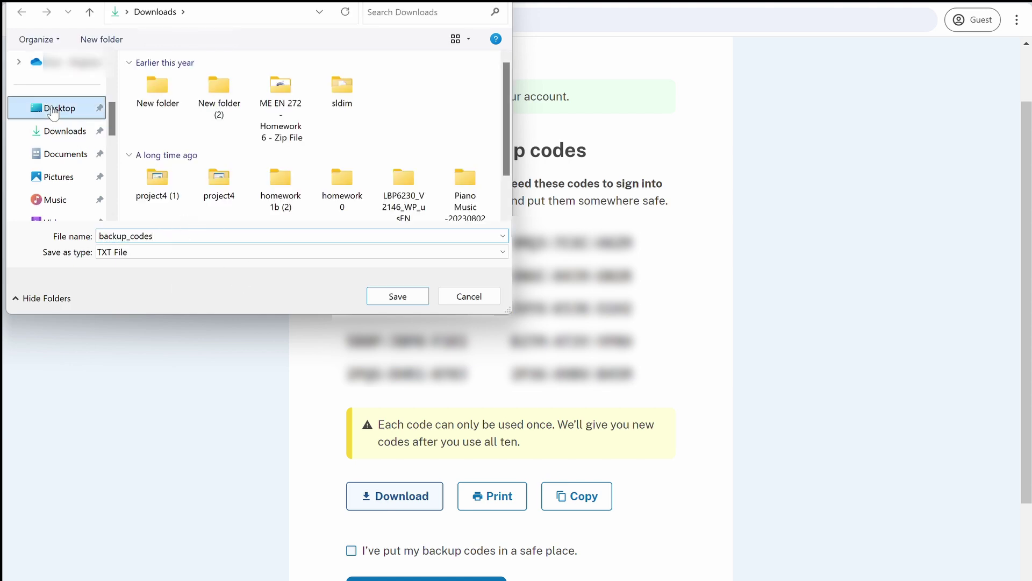
pyautogui.click(398, 296)
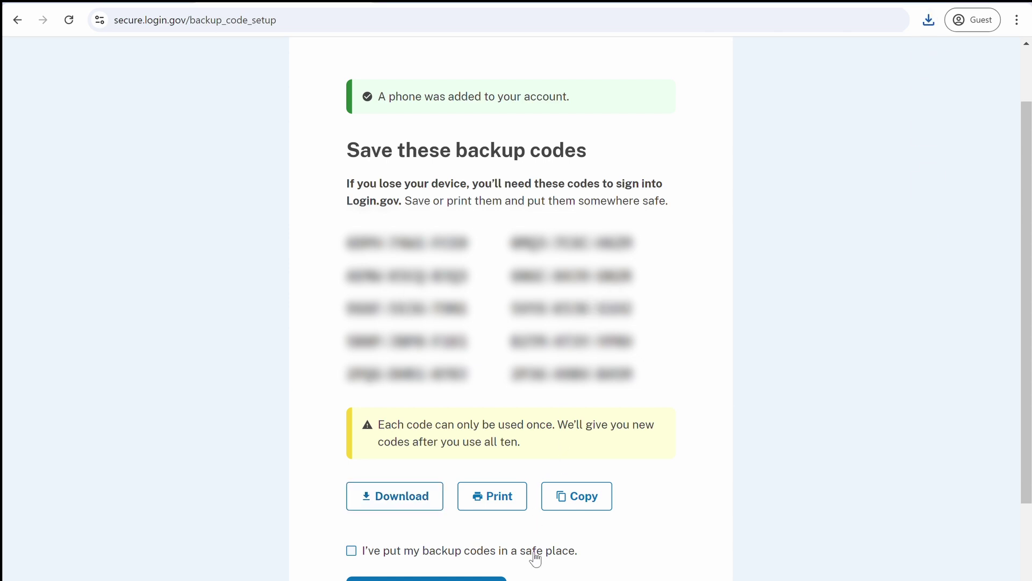
pyautogui.click(351, 553)
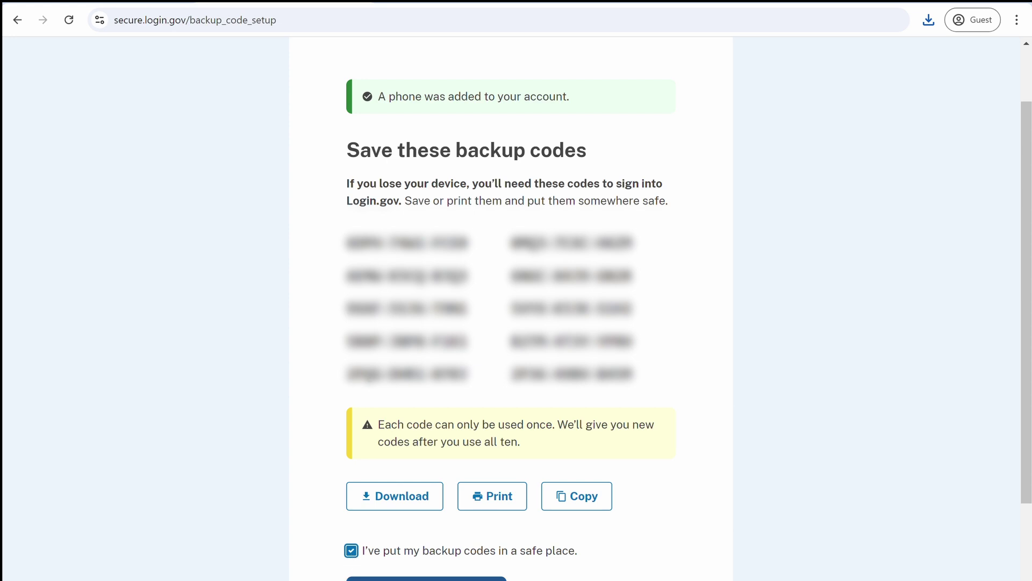
pyautogui.click(355, 578)
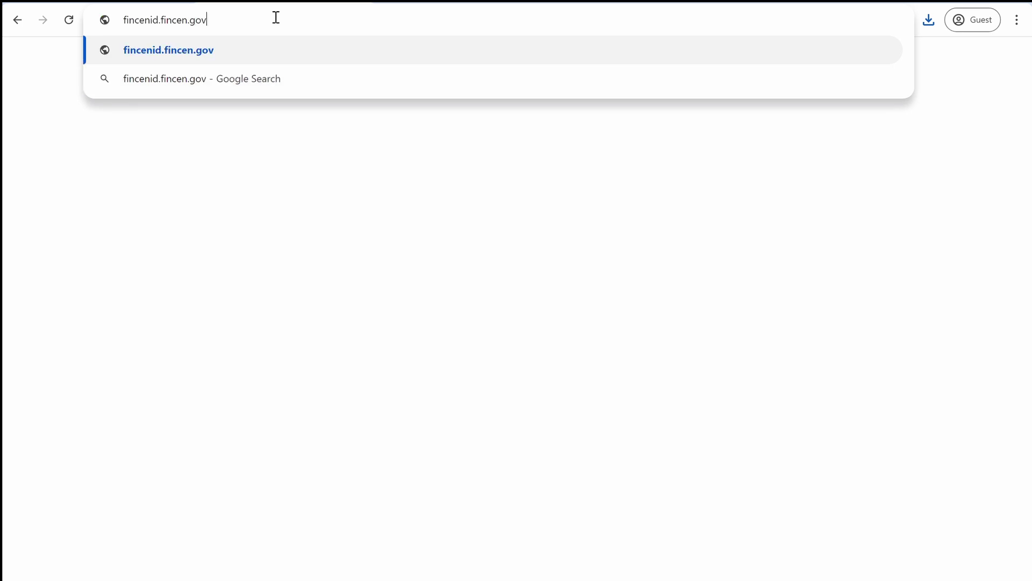
# Reload fincenid.fincen.gov and begin signing in with LOGIN.GOV
pyautogui.press('Return')
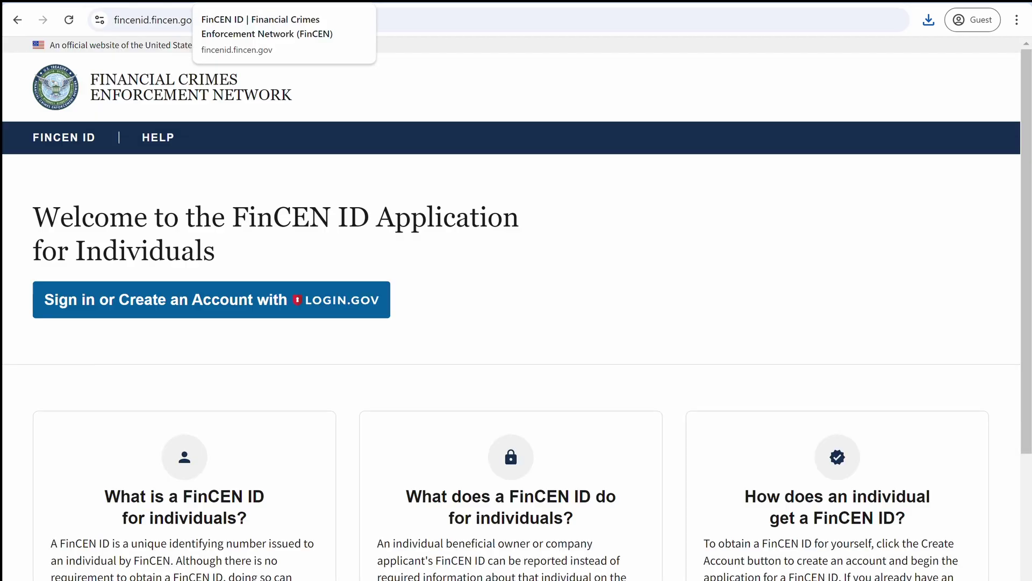
pyautogui.click(341, 313)
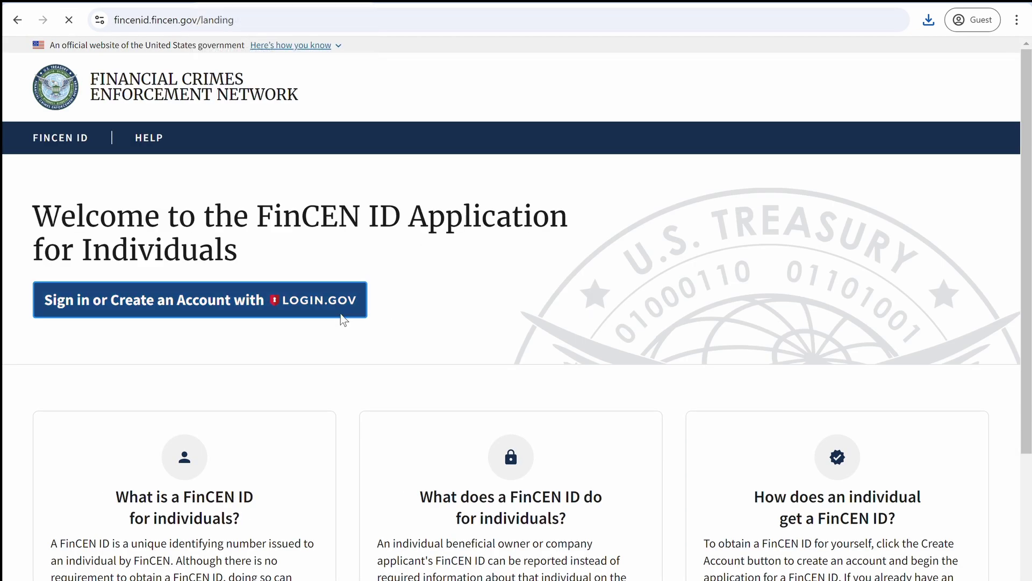
# Finish signing in, then enter the applicant's first, middle and last names and date of birth
pyautogui.click(428, 237)
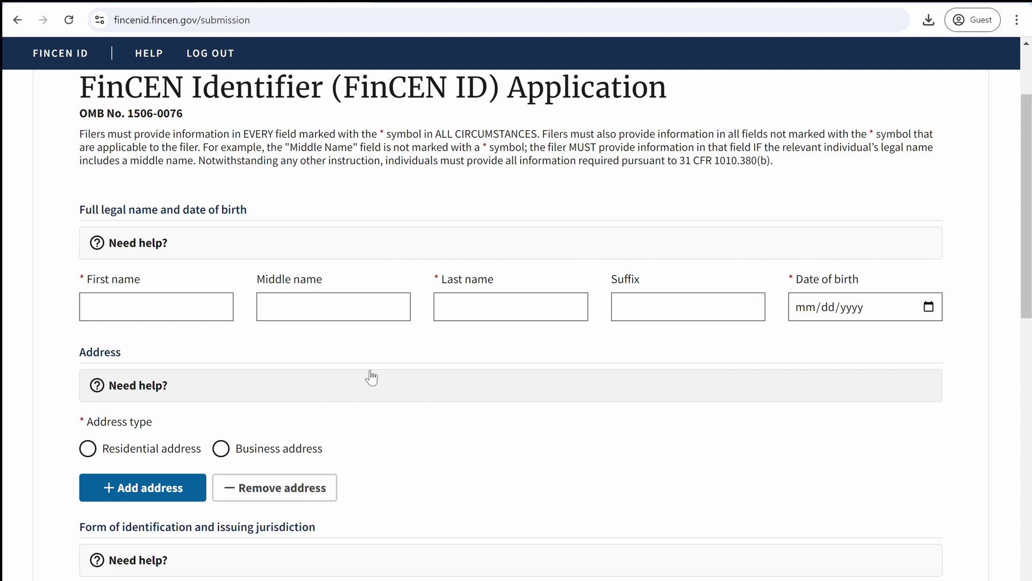
pyautogui.scroll(3, 371, 376)
pyautogui.press('Tab')
pyautogui.press('Tab')
pyautogui.press('Tab')
pyautogui.press('Tab')
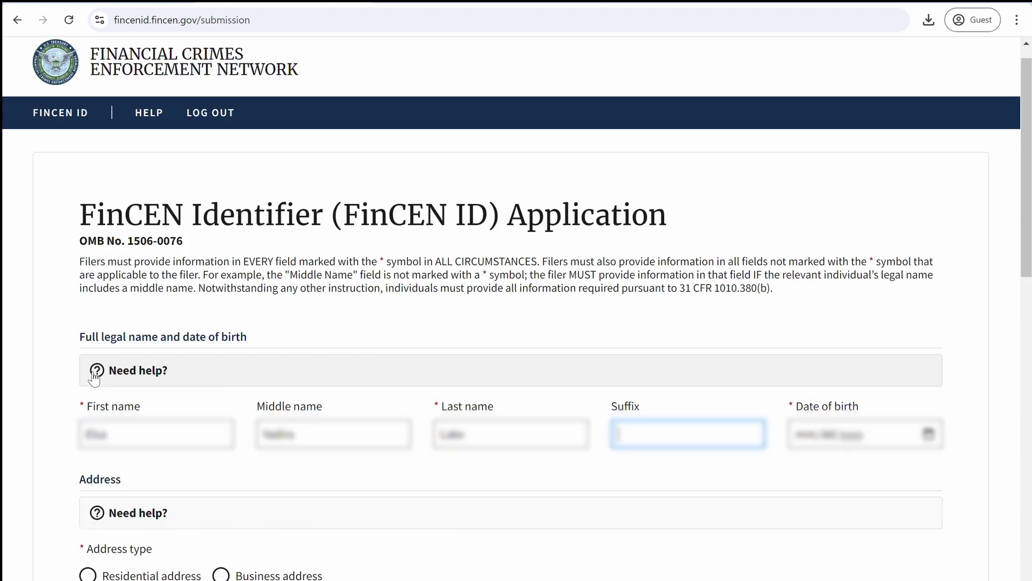
pyautogui.click(928, 434)
pyautogui.press('Escape')
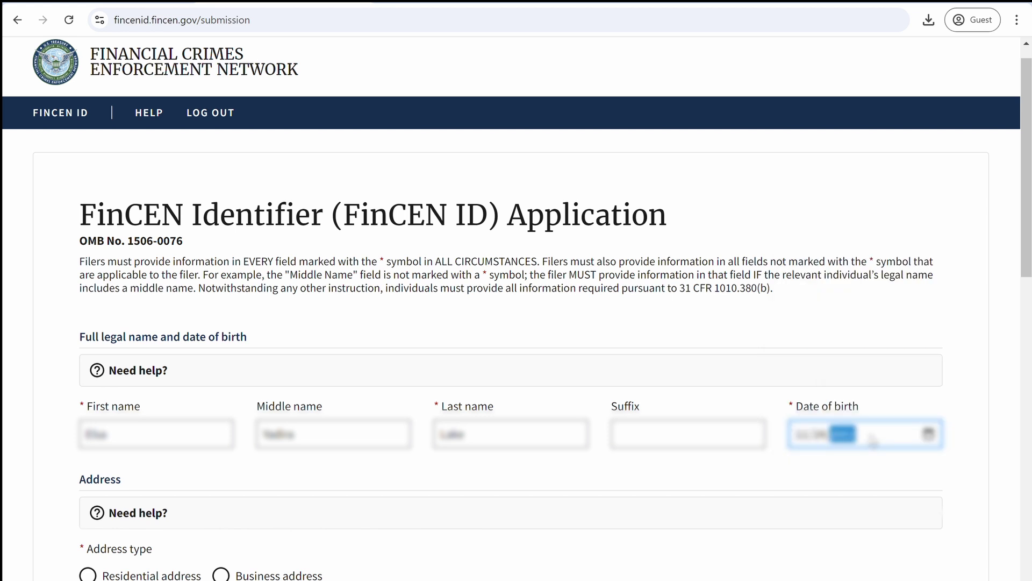
# Enter the residential street, city and ZIP, with country UNITED STATES and state ARIZONA
pyautogui.scroll(-4, 767, 468)
pyautogui.click(87, 357)
pyautogui.click(152, 414)
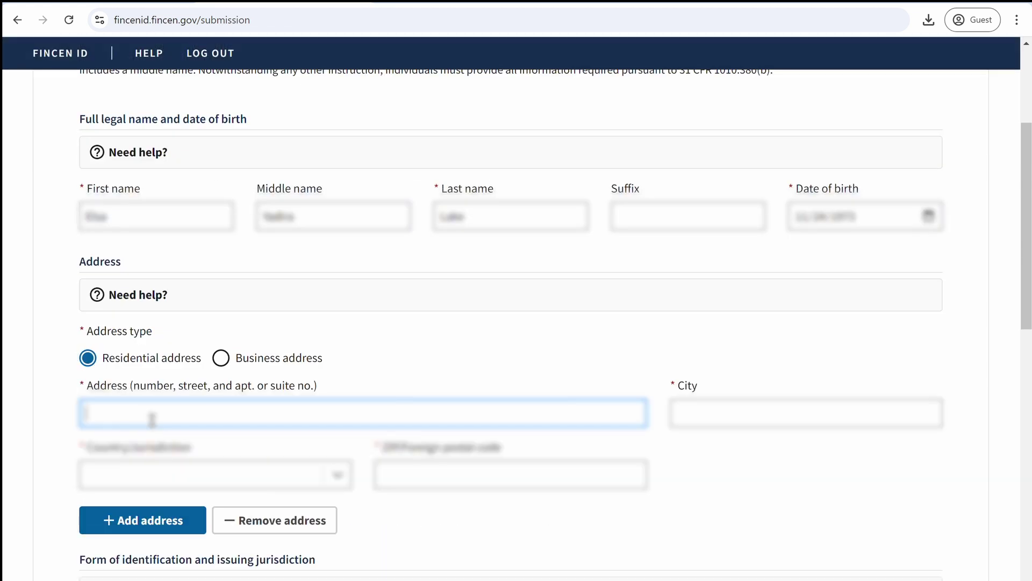
pyautogui.press('Tab')
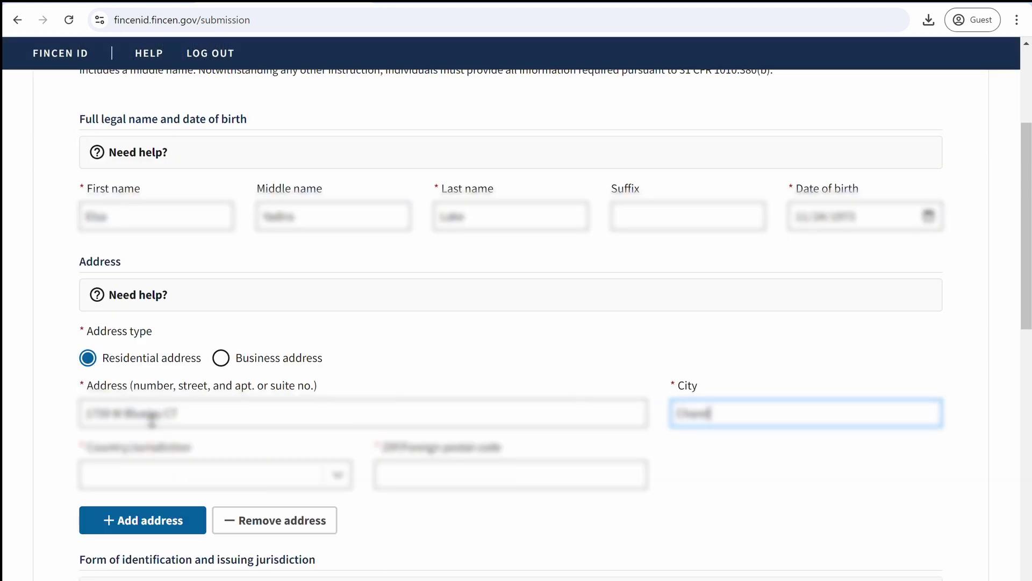
pyautogui.press('Tab')
pyautogui.click(215, 474)
pyautogui.click(323, 451)
pyautogui.click(435, 474)
pyautogui.click(437, 92)
pyautogui.click(731, 473)
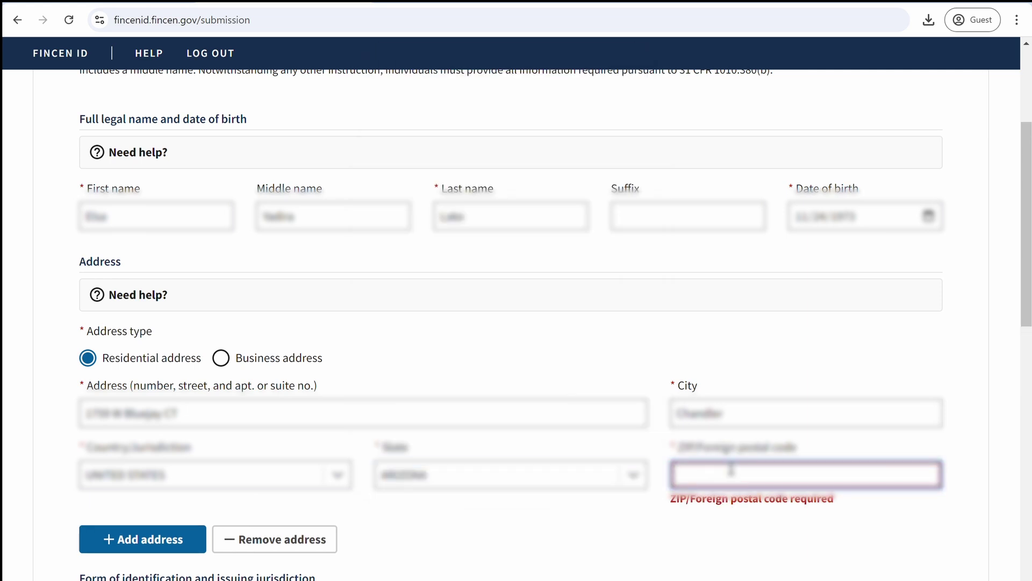
pyautogui.write('85286')
pyautogui.scroll(-1, 662, 498)
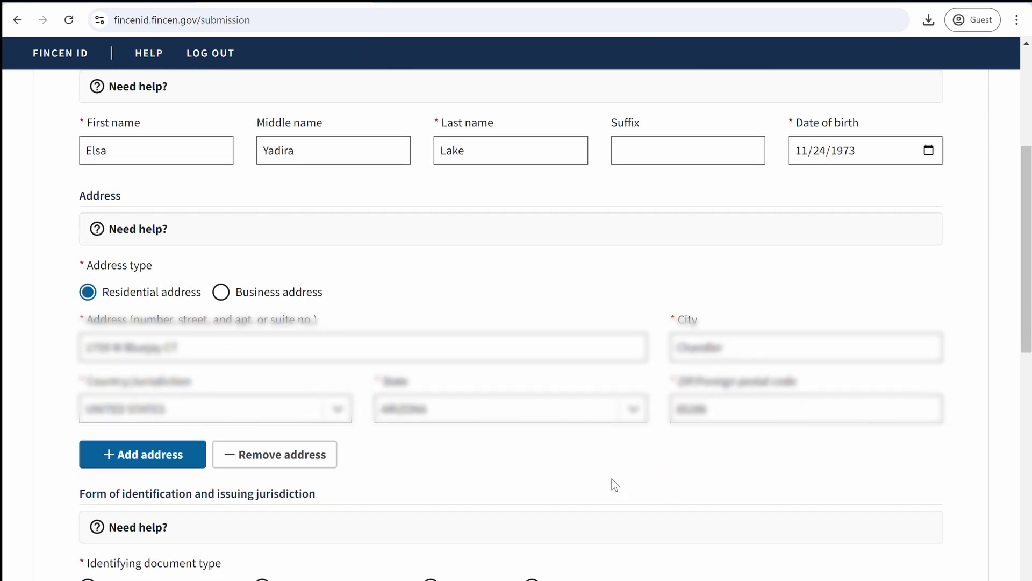
# Choose State-issued driver's license with its license number, jurisdiction UNITED STATES, and issuing state
pyautogui.scroll(-3, 160, 356)
pyautogui.click(88, 433)
pyautogui.scroll(-4, 105, 421)
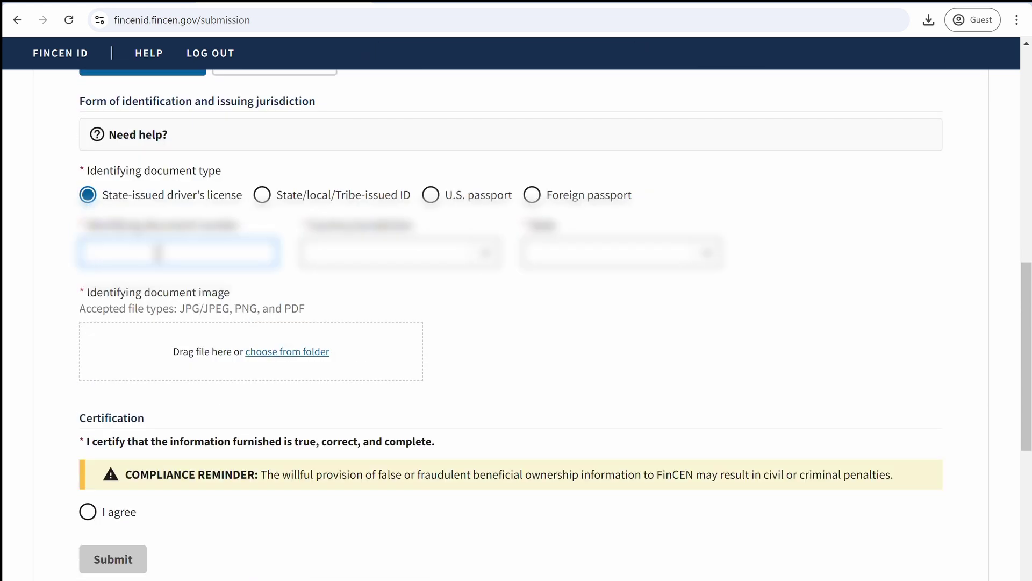
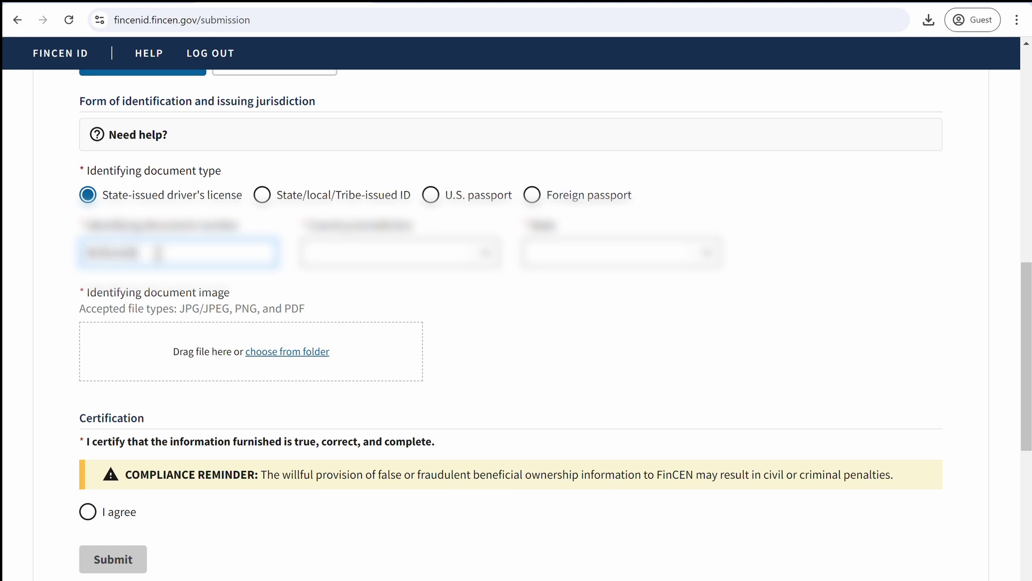
pyautogui.click(486, 253)
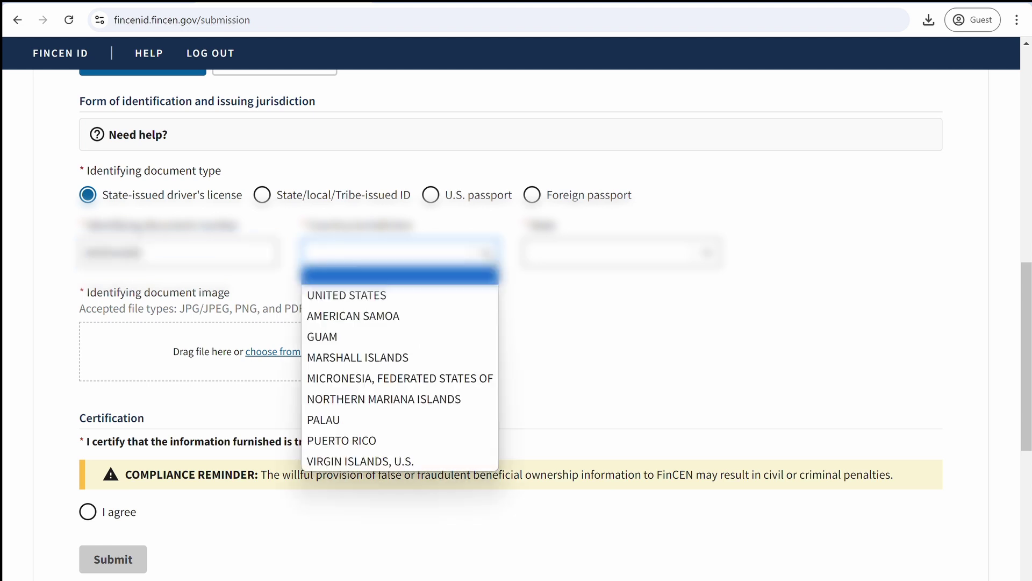
pyautogui.click(432, 295)
pyautogui.click(618, 253)
pyautogui.click(645, 357)
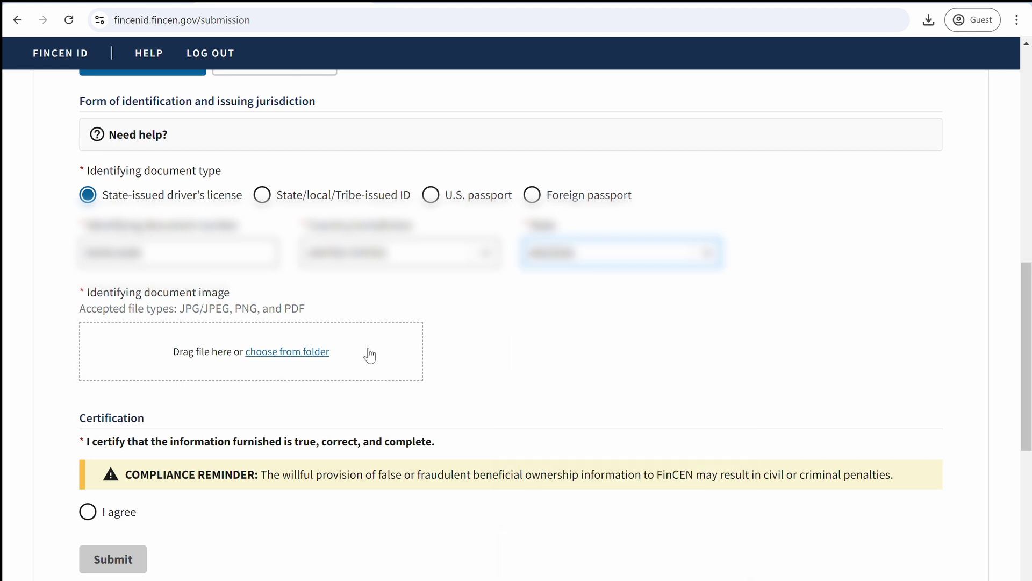
# Attach the Example Drivers License.jpg image and submit the FinCEN ID application
pyautogui.click(301, 352)
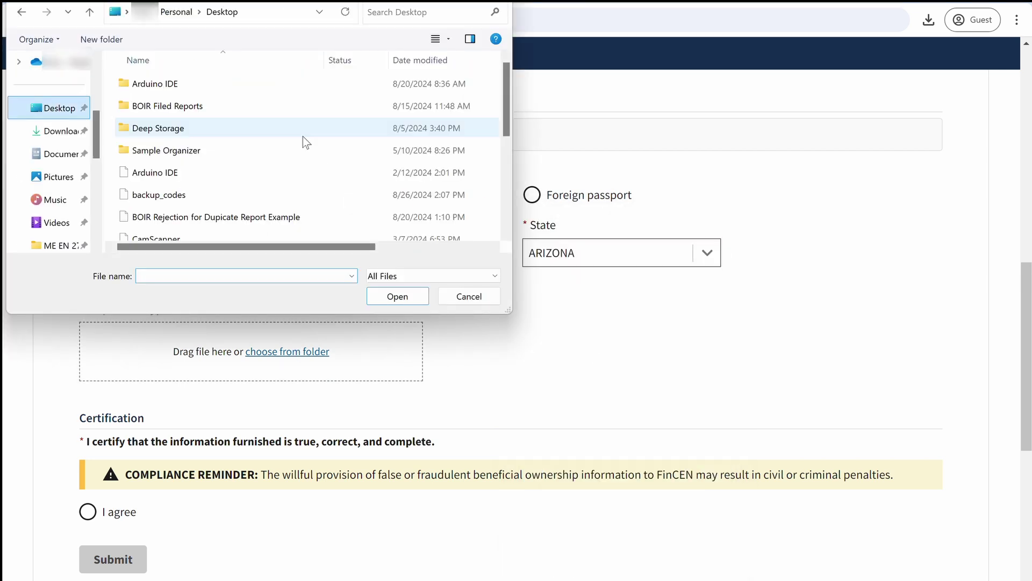
pyautogui.scroll(-3, 204, 122)
pyautogui.scroll(2, 215, 146)
pyautogui.click(227, 170)
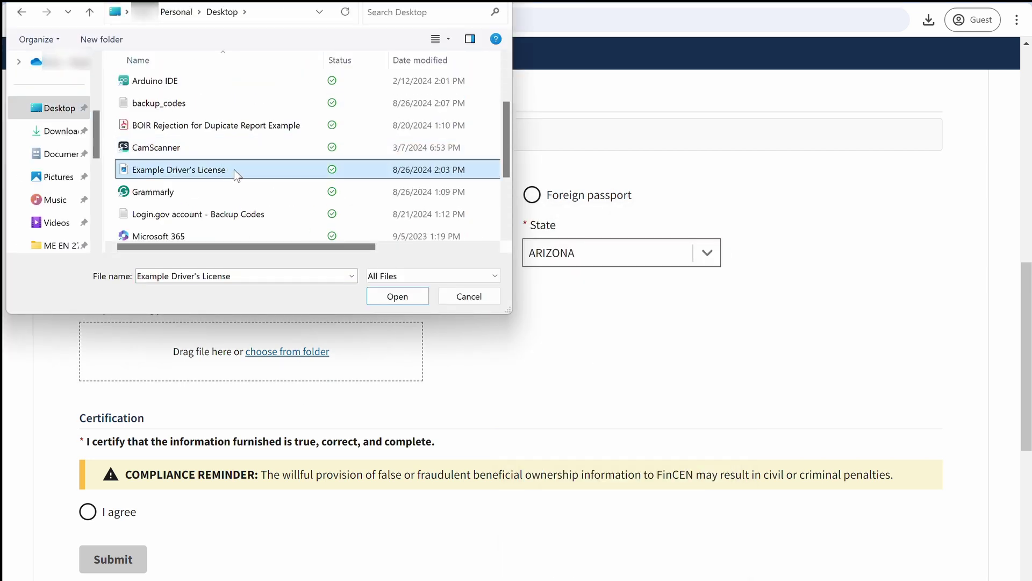
pyautogui.doubleClick(234, 169)
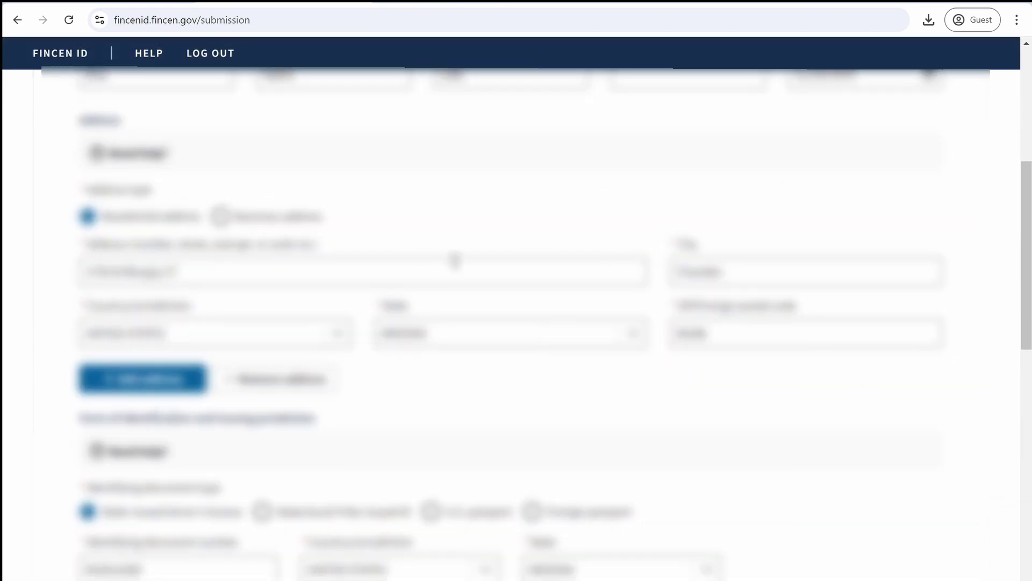
pyautogui.scroll(-4, 461, 324)
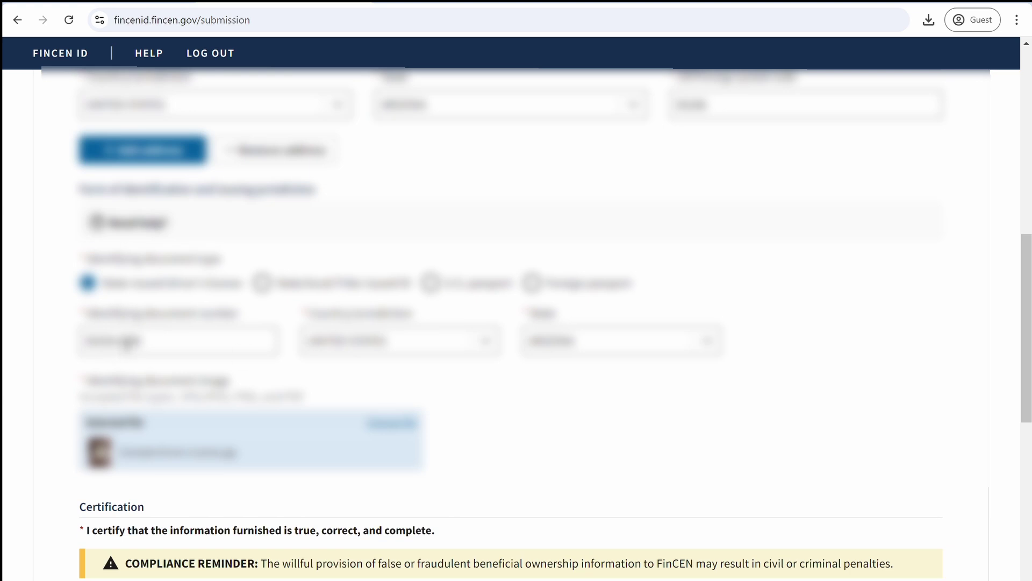
pyautogui.scroll(-5, 537, 376)
pyautogui.click(111, 353)
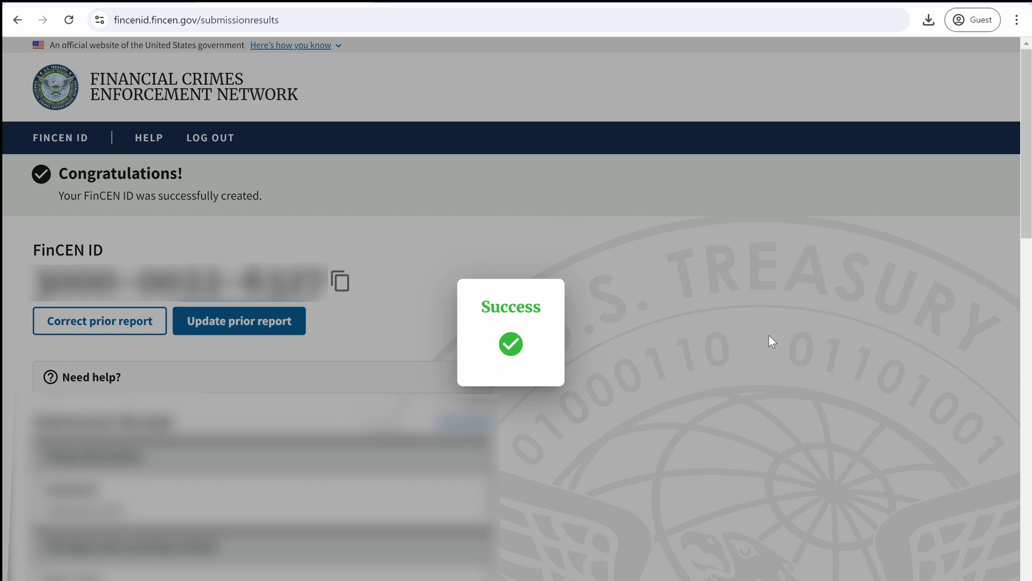
# Review the Submission Receipt below the new FinCEN ID and download it
pyautogui.scroll(-1, 769, 335)
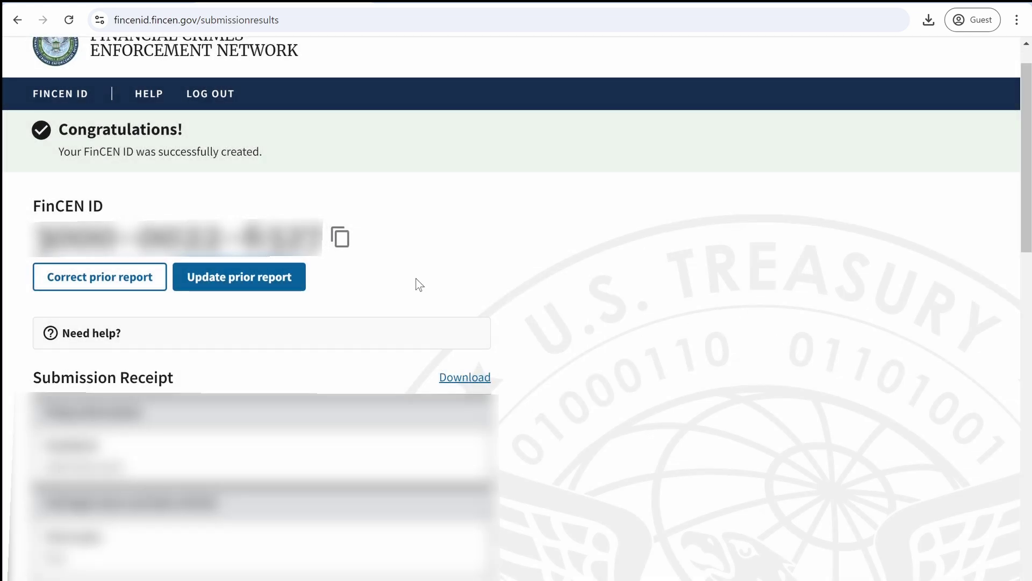
pyautogui.scroll(-2, 417, 282)
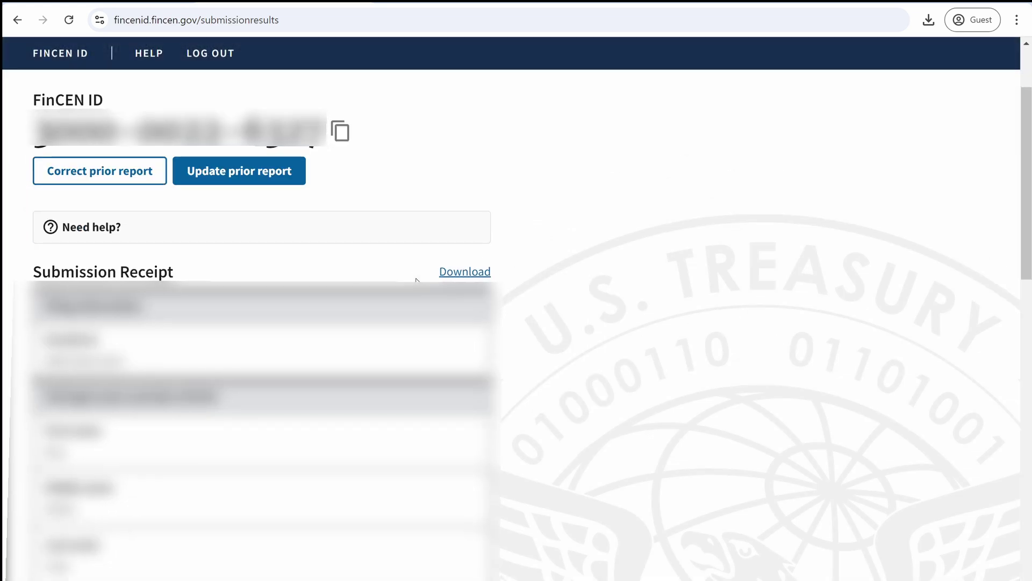
pyautogui.scroll(-14, 417, 280)
pyautogui.scroll(-3, 419, 287)
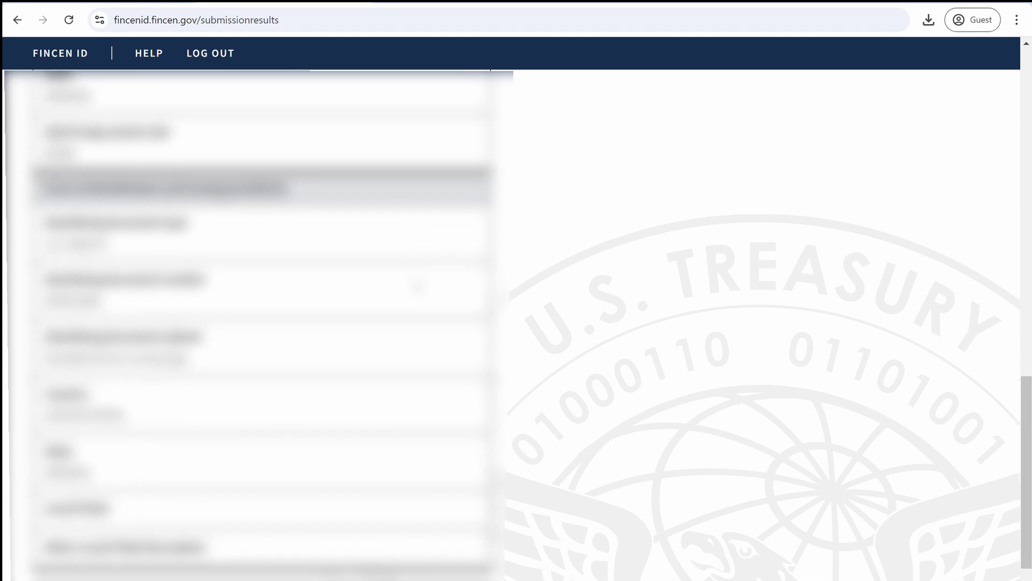
pyautogui.scroll(16, 419, 287)
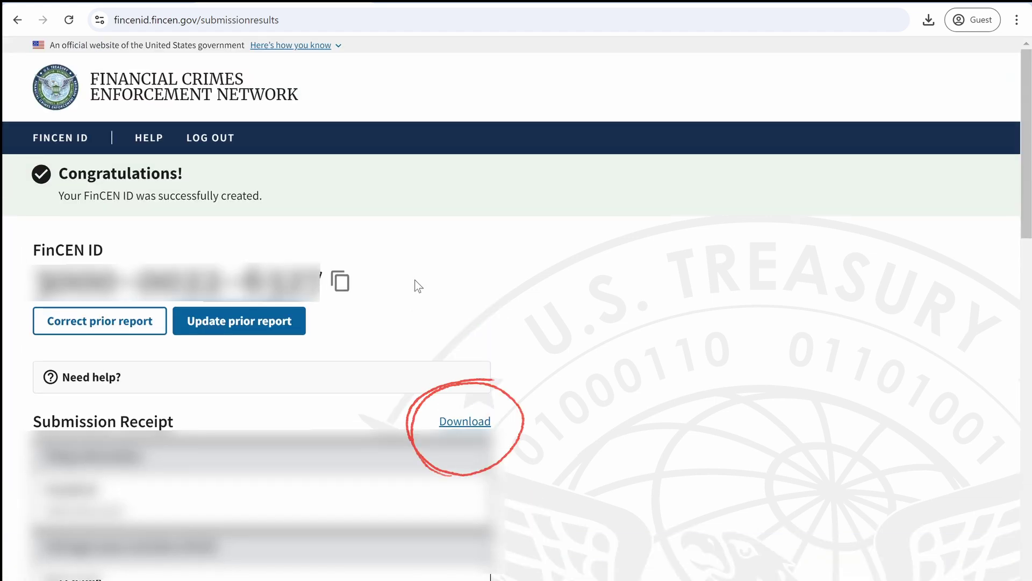
pyautogui.click(476, 424)
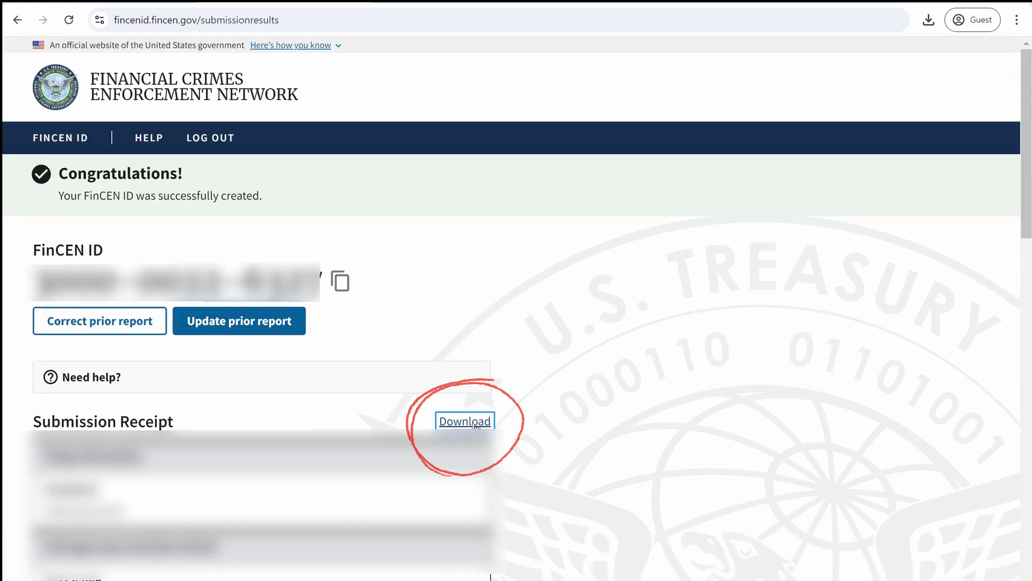